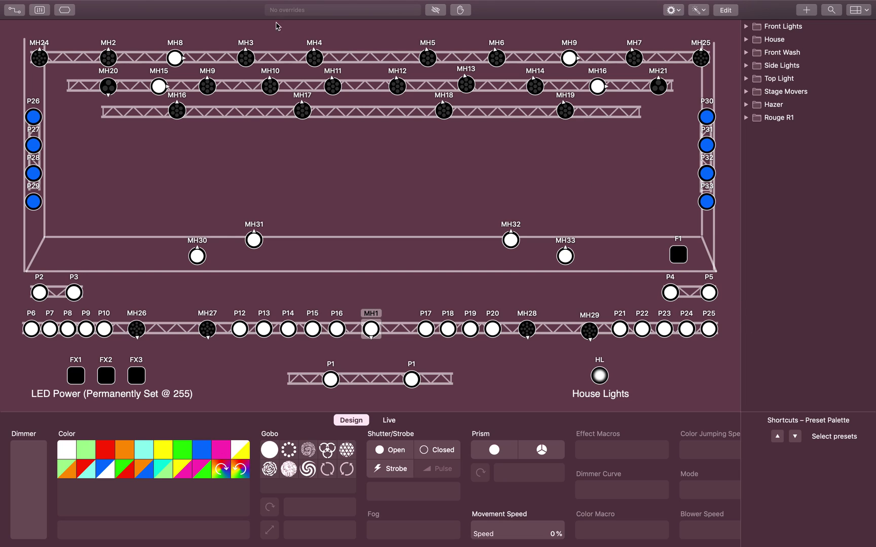
# Browse the Front Lights and House presets, previewing Upstage and House 50%
pyautogui.click(773, 29)
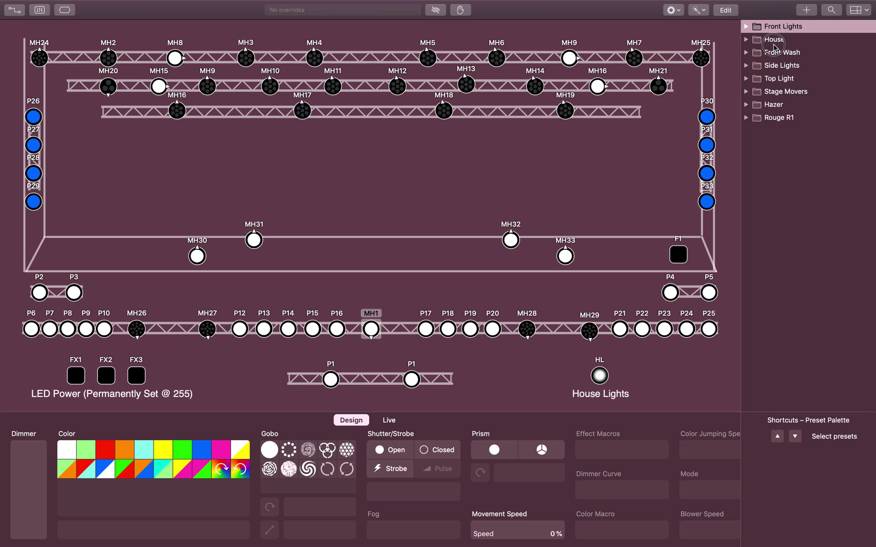
pyautogui.press('Down')
pyautogui.press('Down')
pyautogui.press('Down')
pyautogui.press('Down')
pyautogui.press('Down')
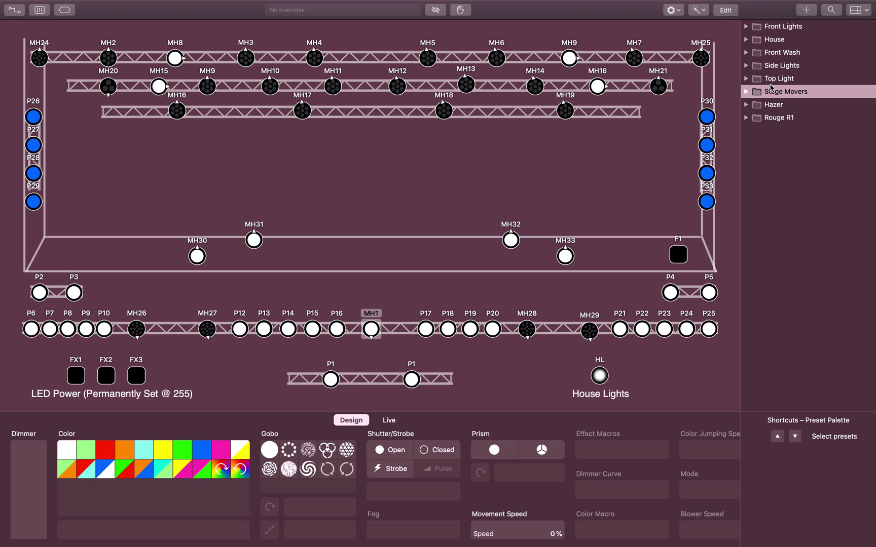
pyautogui.click(747, 26)
pyautogui.click(778, 53)
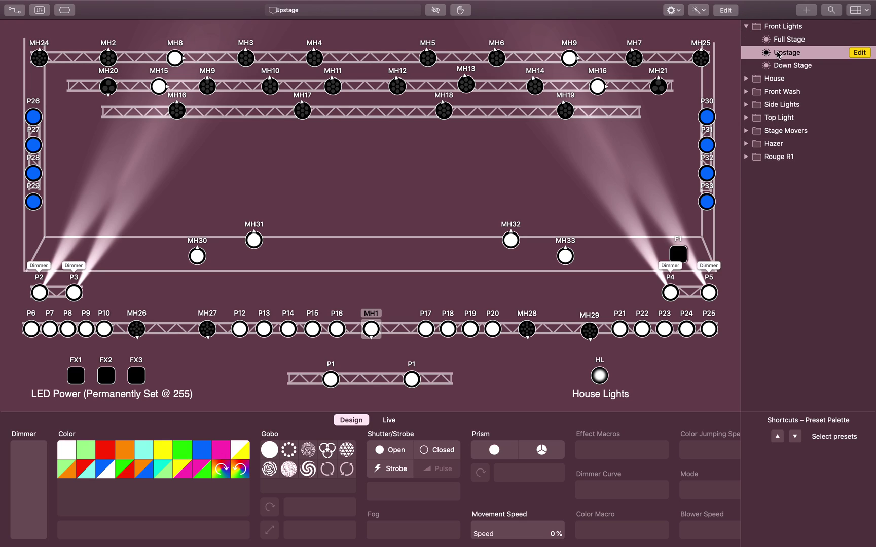
pyautogui.click(746, 27)
pyautogui.click(746, 40)
pyautogui.click(780, 78)
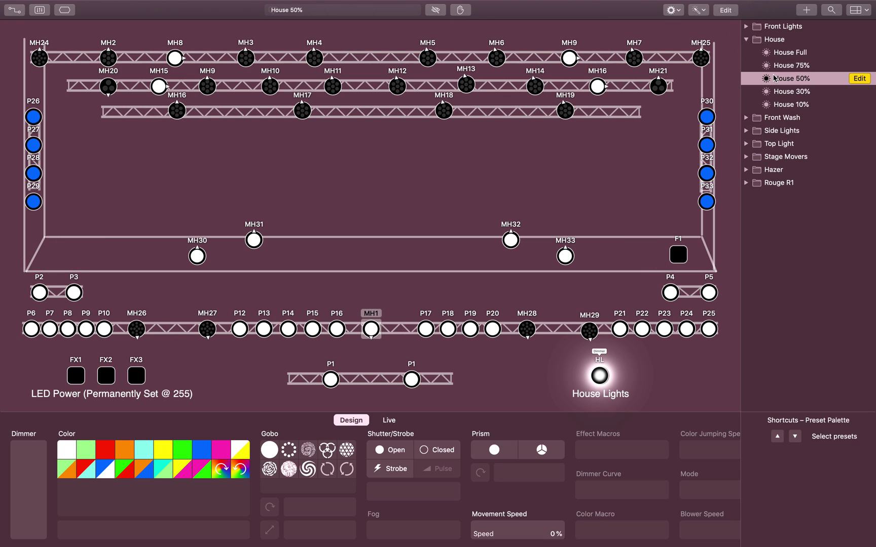
pyautogui.click(746, 40)
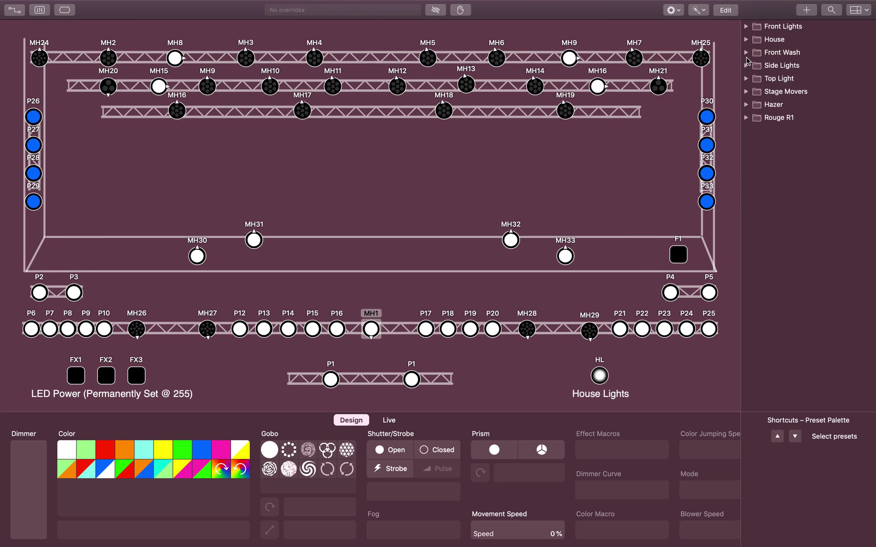
# Preview Front Wash's Light Blue and Green colours and its Blue/Teal effect
pyautogui.click(746, 52)
pyautogui.click(756, 65)
pyautogui.click(778, 106)
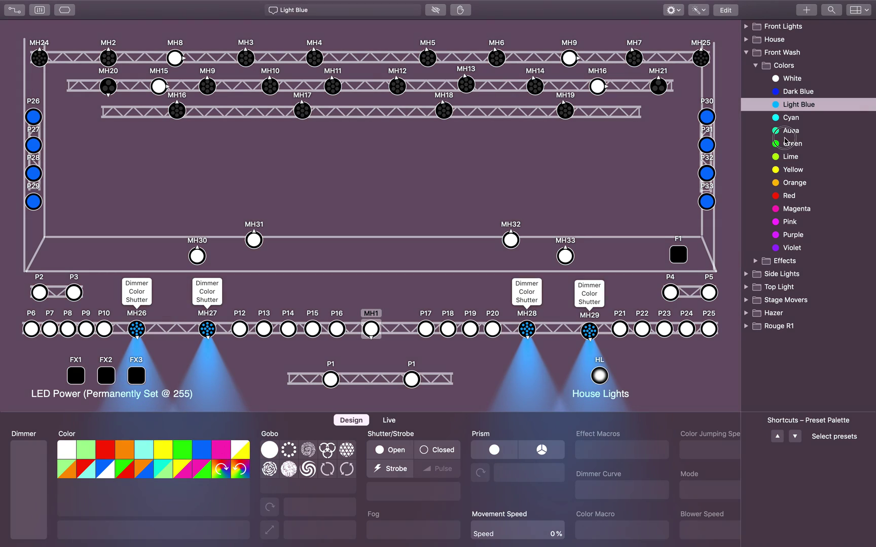
pyautogui.click(783, 144)
pyautogui.click(755, 66)
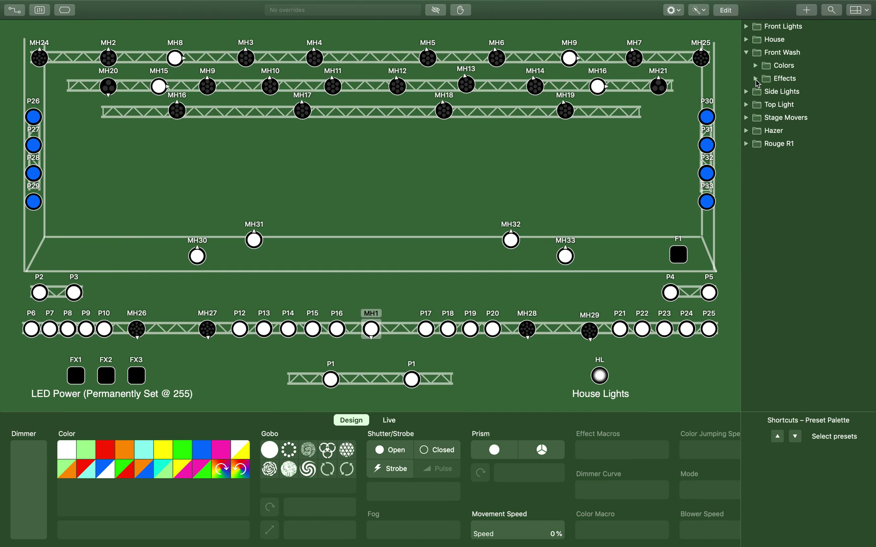
pyautogui.click(755, 79)
pyautogui.click(781, 92)
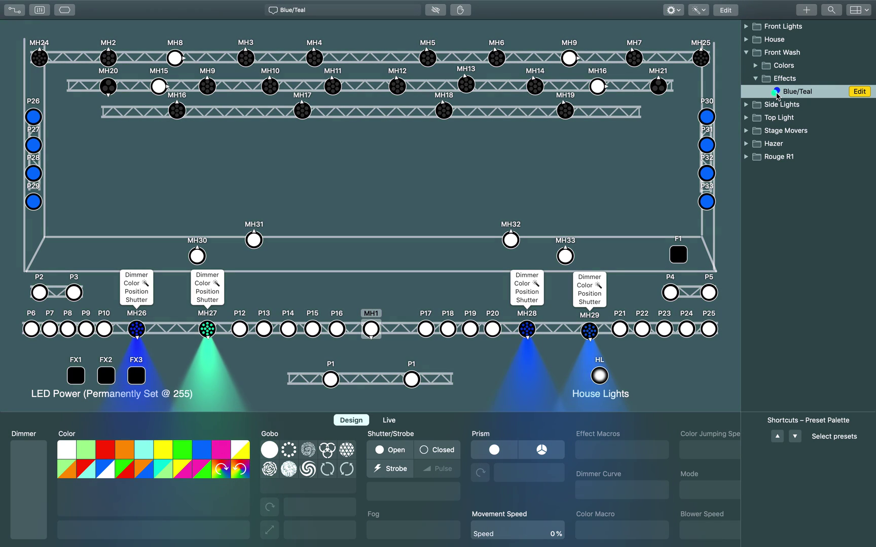
pyautogui.click(756, 78)
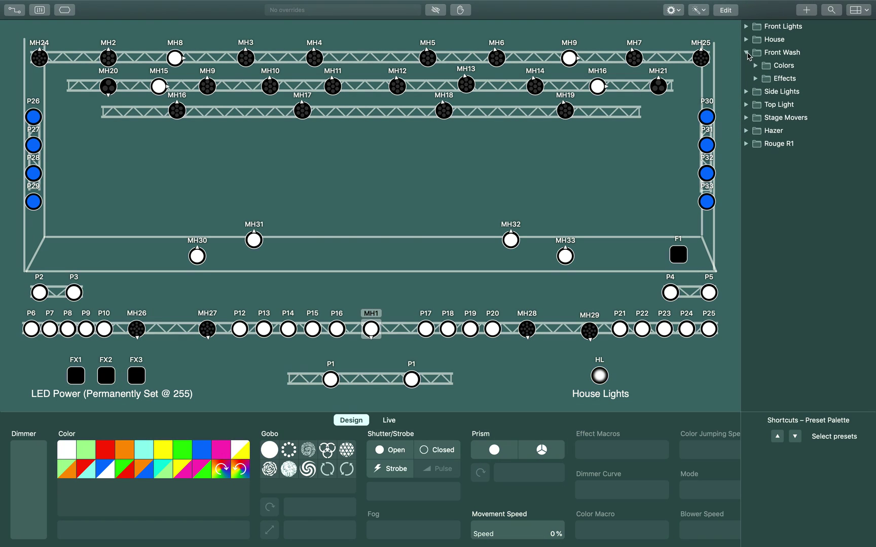
pyautogui.click(746, 52)
# Look through Top Light's position and colour presets, previewing Green
pyautogui.click(748, 79)
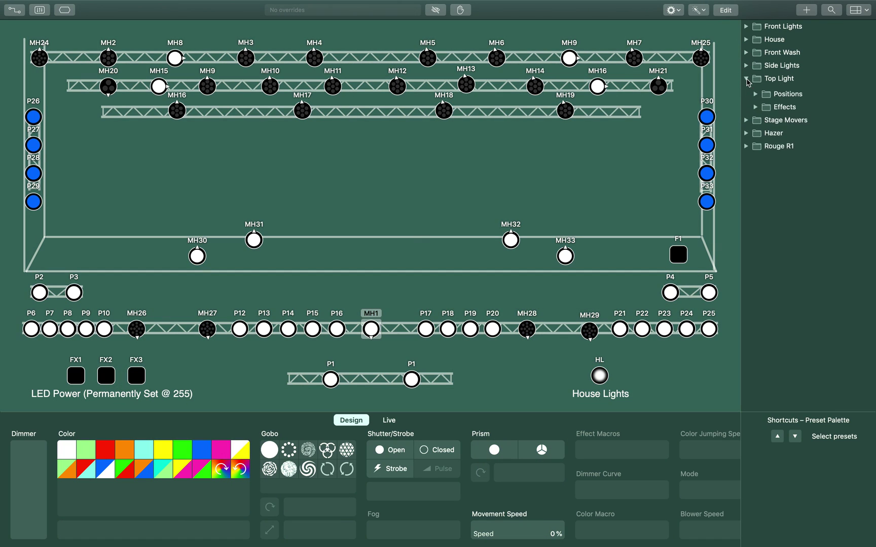
pyautogui.click(756, 104)
pyautogui.click(755, 92)
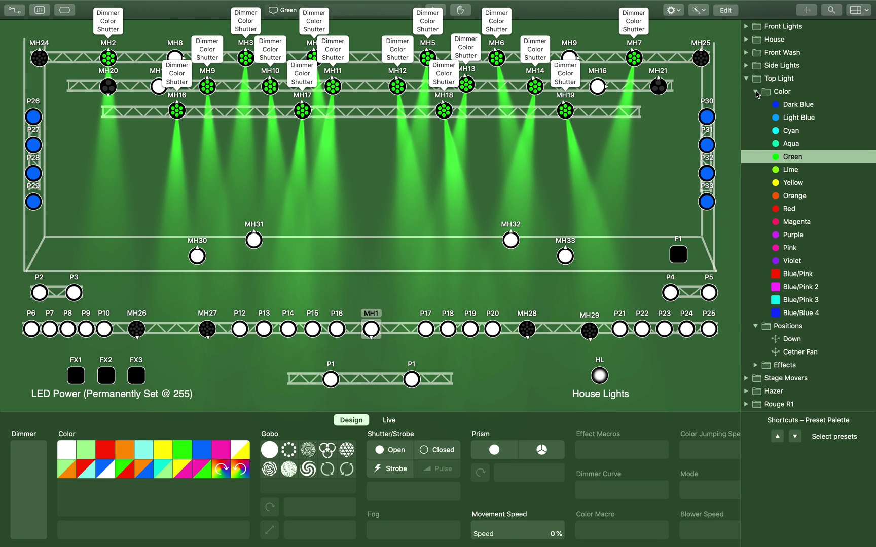
pyautogui.click(756, 91)
pyautogui.click(746, 79)
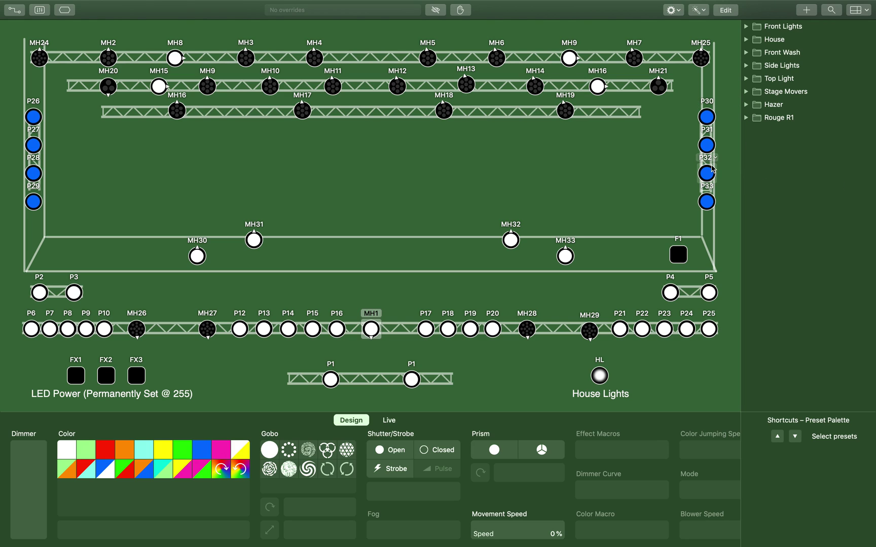
# With MH1 selected, create a new top-level preset group named Intimidator
pyautogui.click(367, 304)
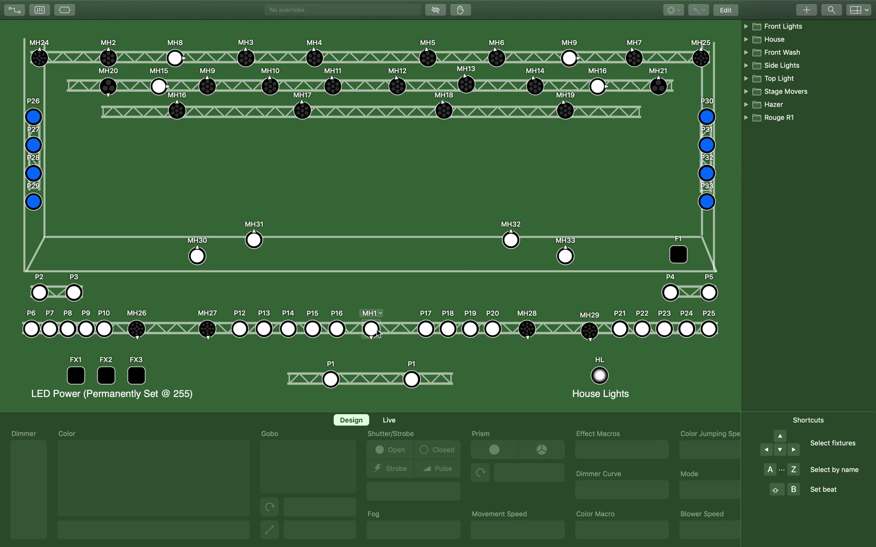
pyautogui.click(372, 327)
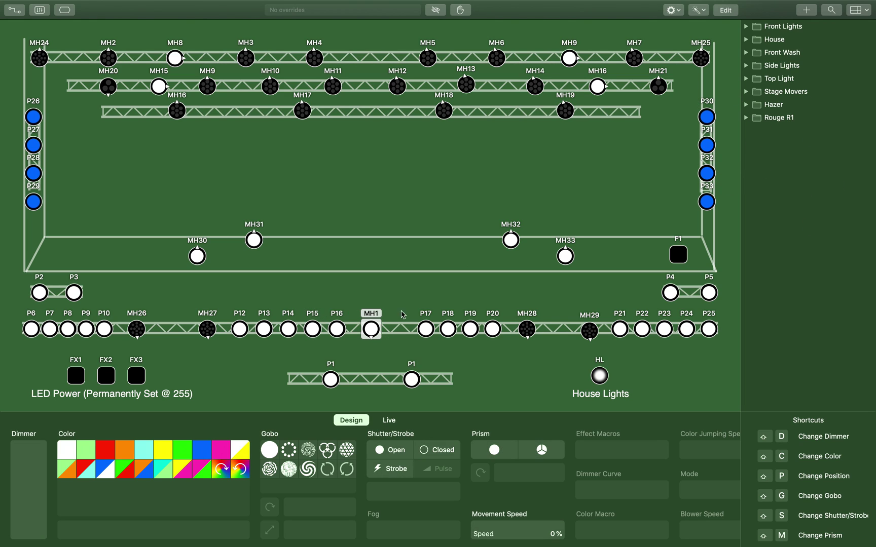
pyautogui.rightClick(766, 156)
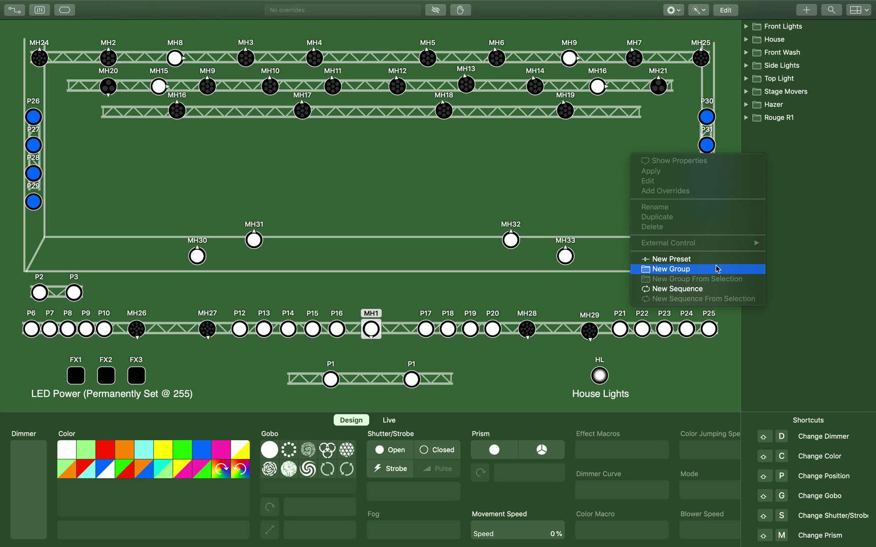
pyautogui.click(669, 271)
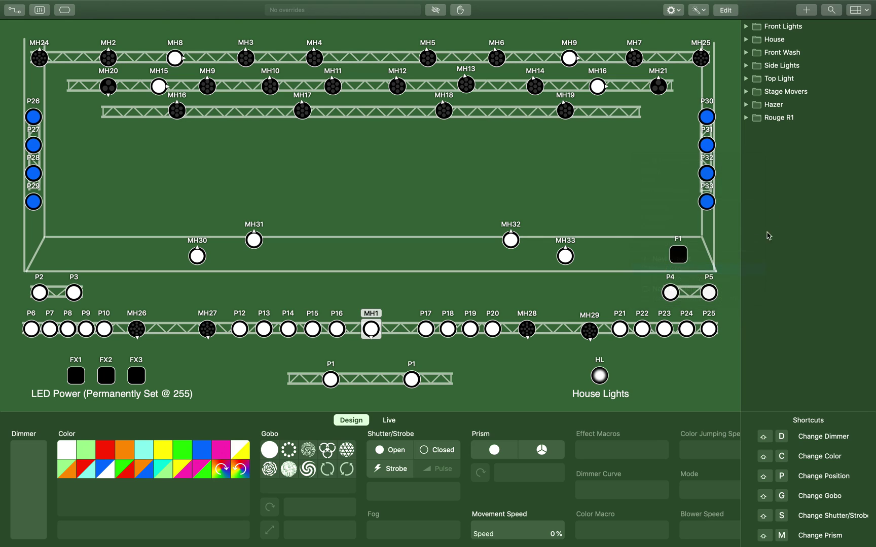
pyautogui.write('Intim')
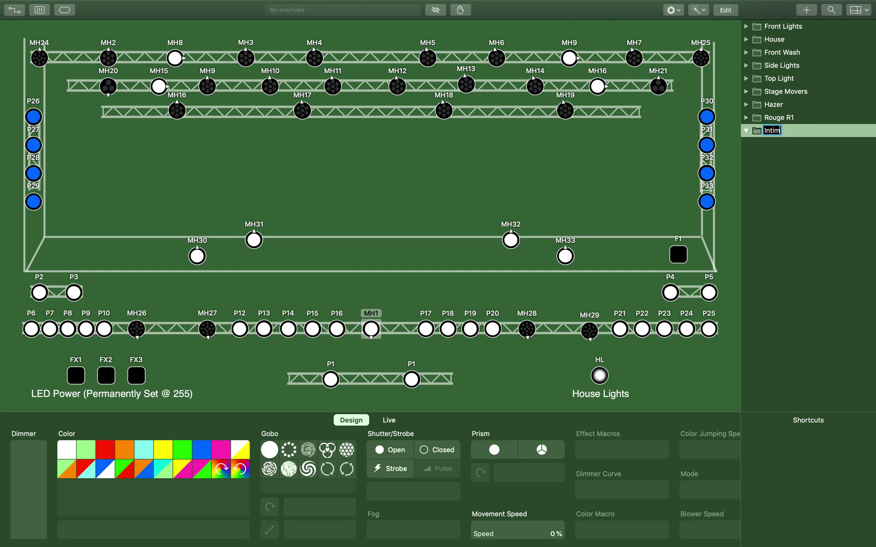
pyautogui.write('idator')
pyautogui.press('Return')
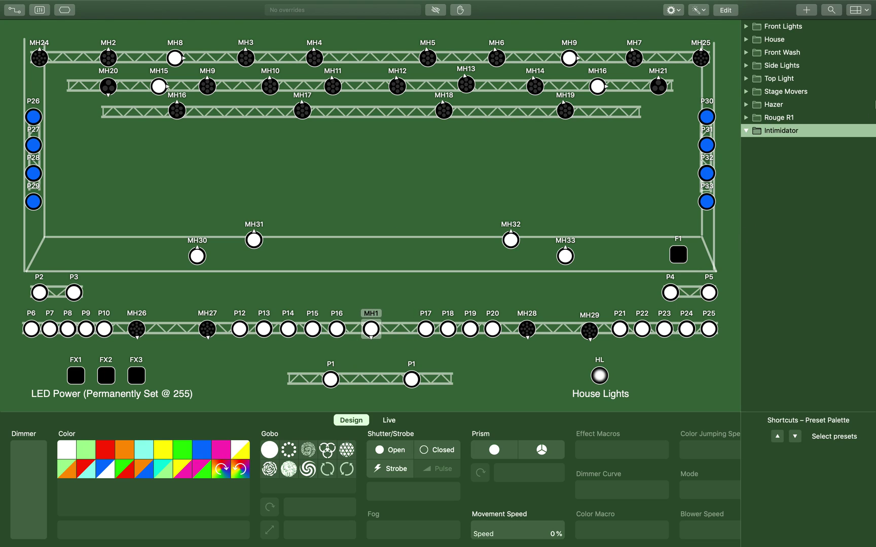
# Add Dimmer, Color and Gobo subgroups inside Intimidator
pyautogui.rightClick(782, 132)
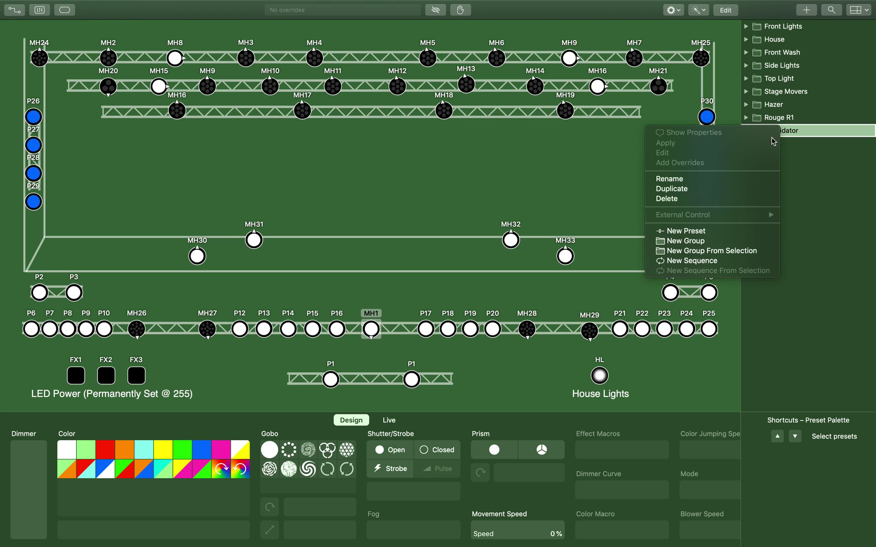
pyautogui.click(701, 243)
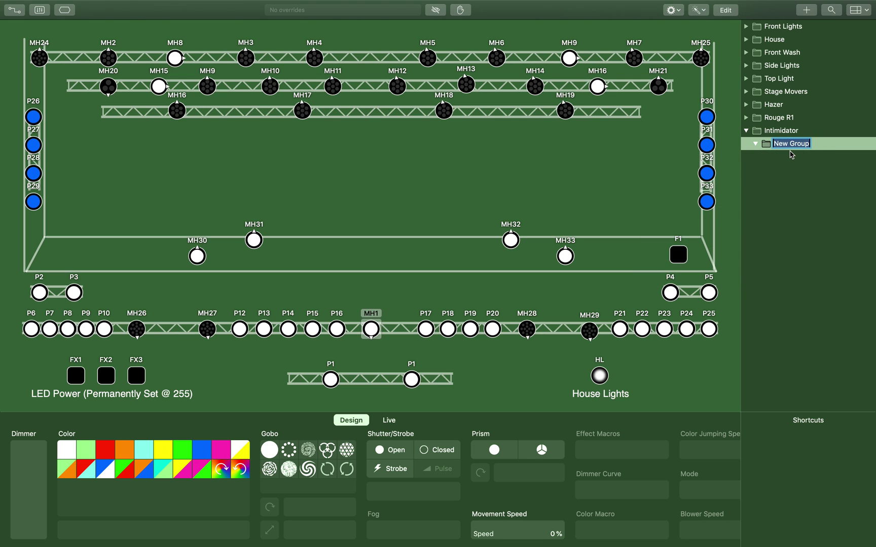
pyautogui.write('Dimmer')
pyautogui.press('Return')
pyautogui.rightClick(779, 133)
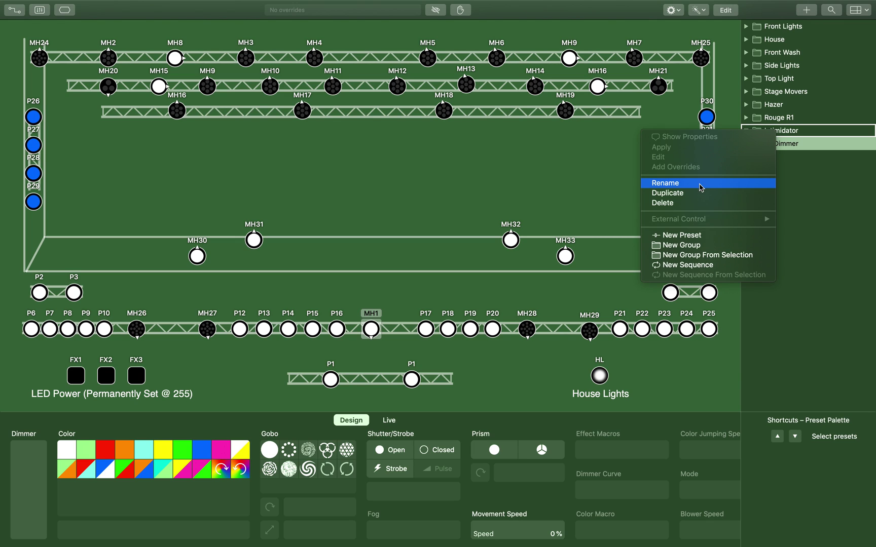
pyautogui.click(707, 246)
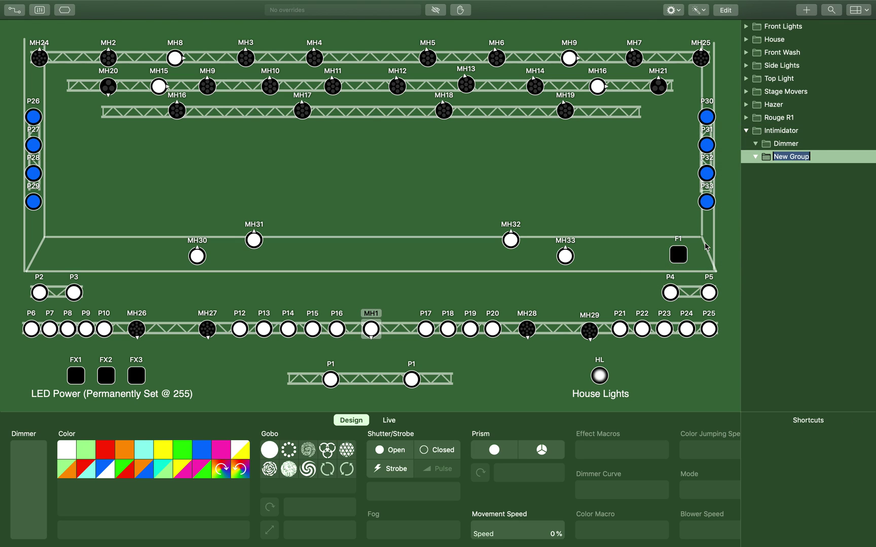
pyautogui.write('Color')
pyautogui.click(771, 134)
pyautogui.rightClick(771, 133)
pyautogui.click(706, 248)
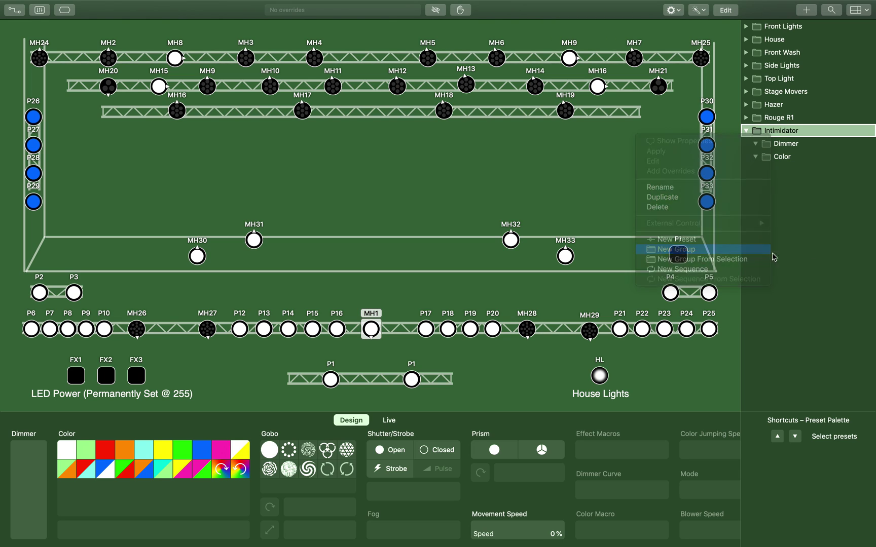
pyautogui.write('Gobo')
pyautogui.press('Return')
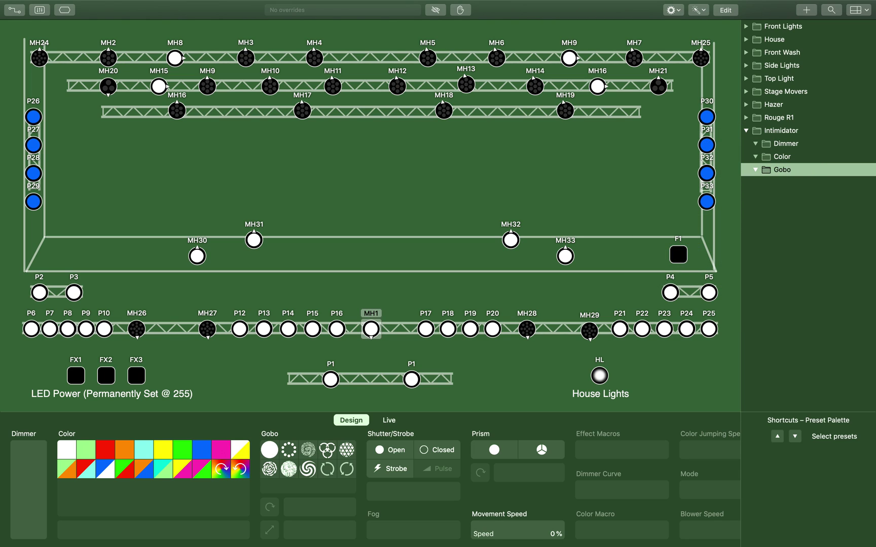
# Add Position and Beam subgroups inside Intimidator, then select Dimmer
pyautogui.rightClick(763, 134)
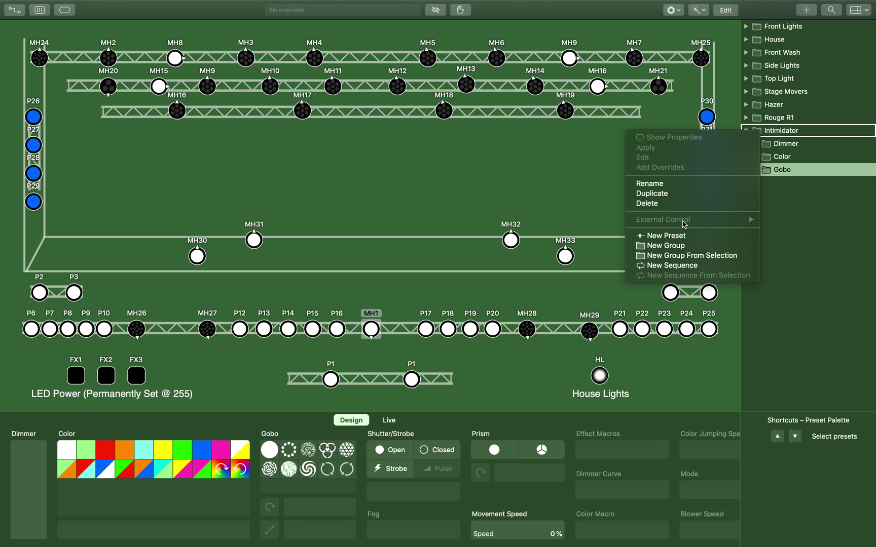
pyautogui.click(679, 246)
pyautogui.write('Position')
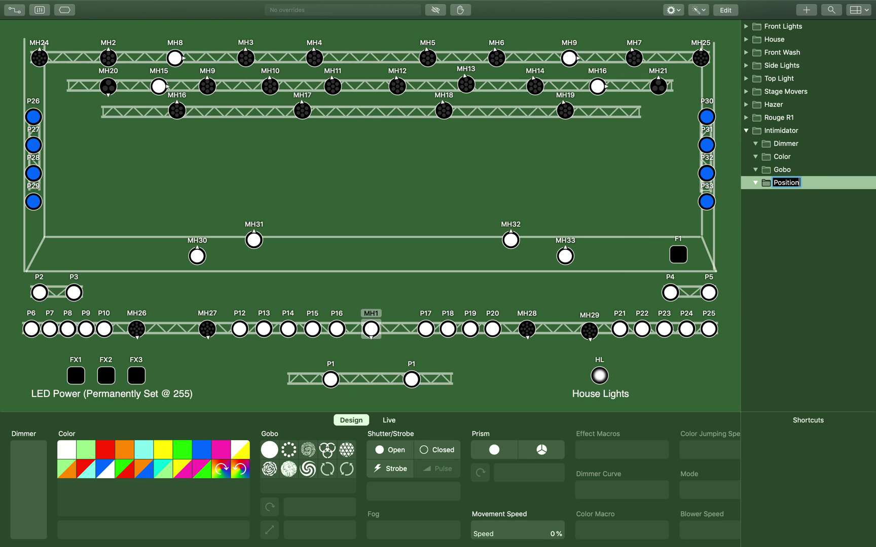
pyautogui.press('Return')
pyautogui.rightClick(785, 131)
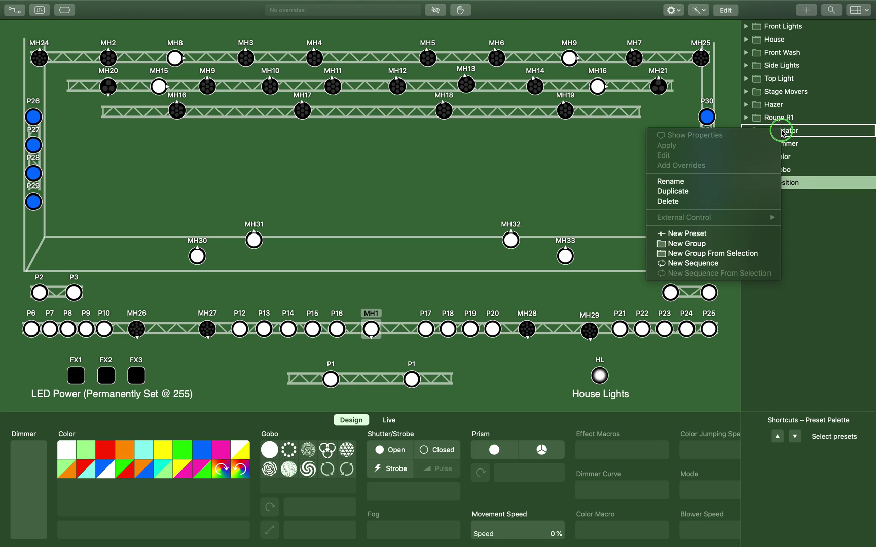
pyautogui.click(708, 247)
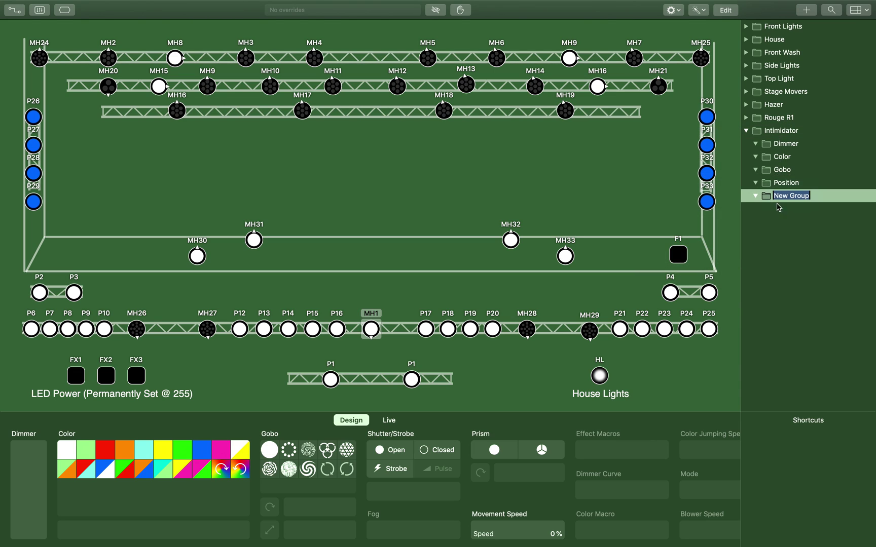
pyautogui.write('Bom')
pyautogui.press('BackSpace')
pyautogui.press('BackSpace')
pyautogui.write('eam')
pyautogui.press('Return')
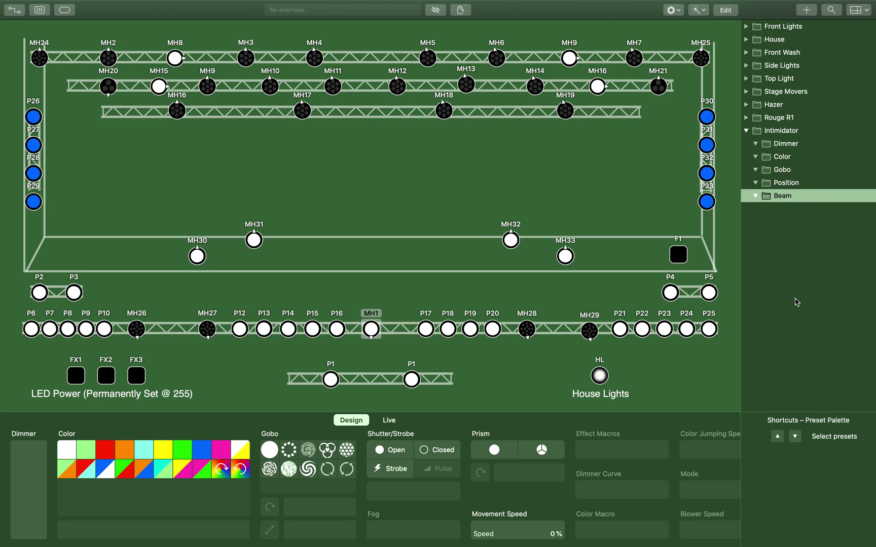
pyautogui.click(772, 147)
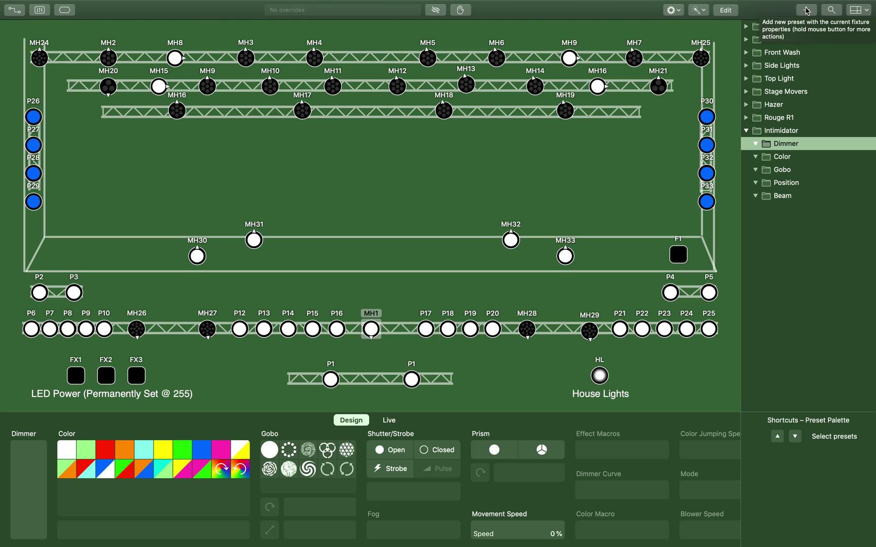
# Select moving head MH1 alone and raise its dimmer to full
pyautogui.click(314, 258)
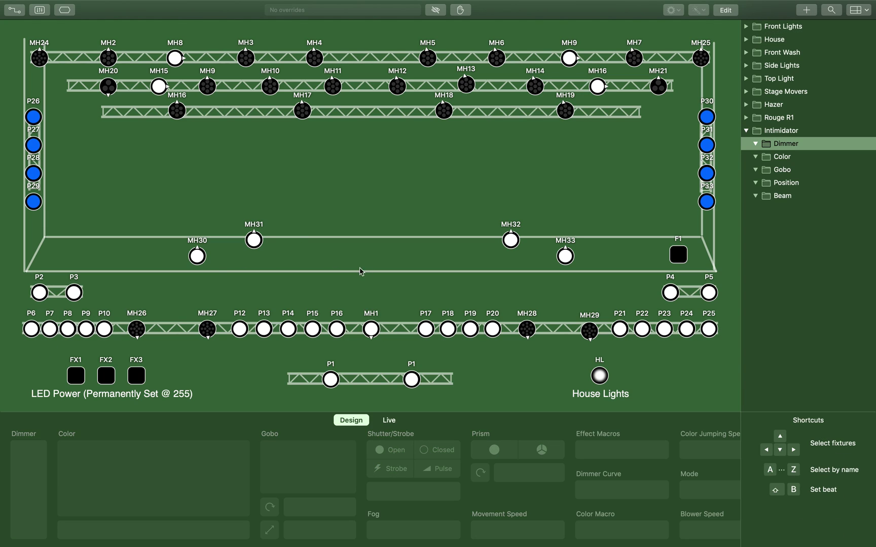
pyautogui.click(368, 327)
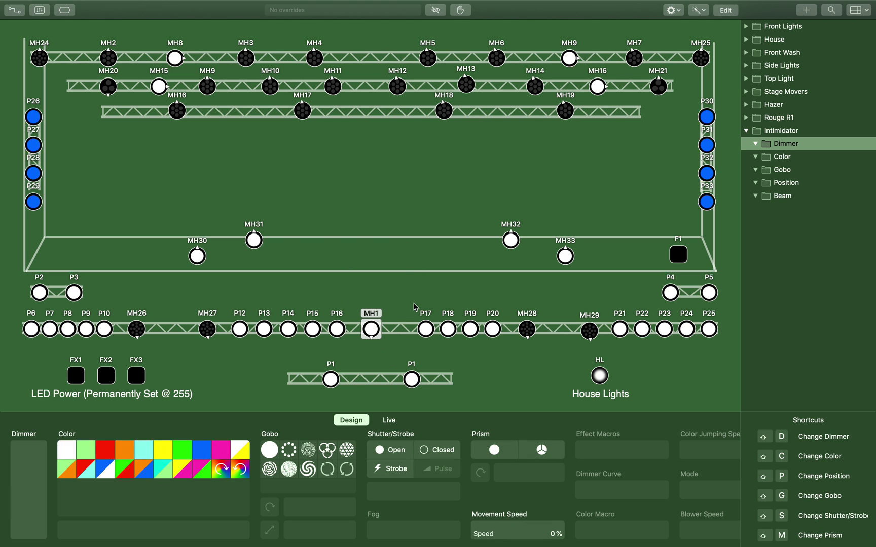
pyautogui.moveTo(33, 524); pyautogui.dragTo(23, 413)
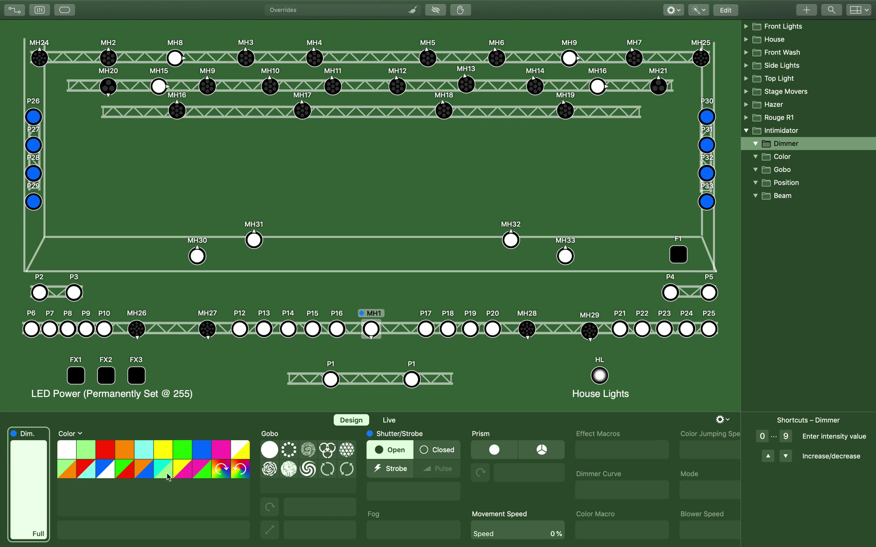
# Try blue and a split colour on MH1, then remove the colour so it stays white
pyautogui.click(202, 452)
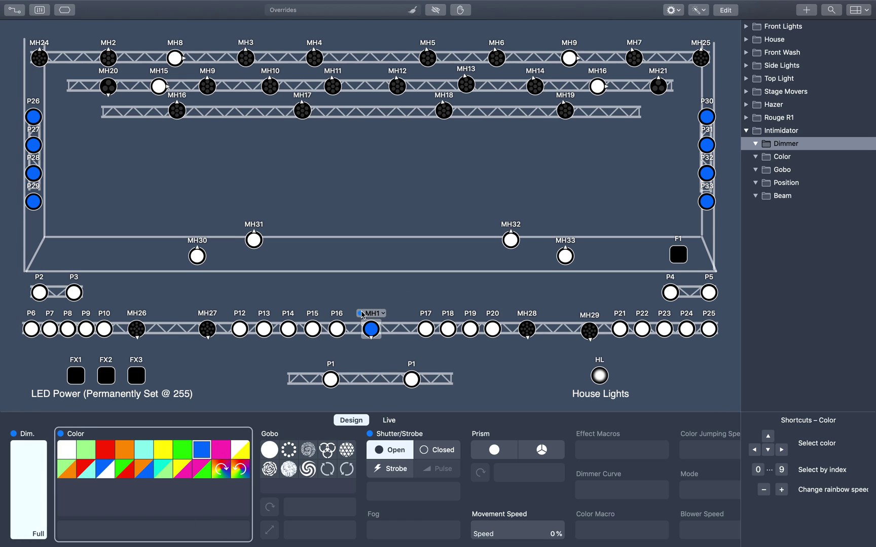
pyautogui.click(60, 434)
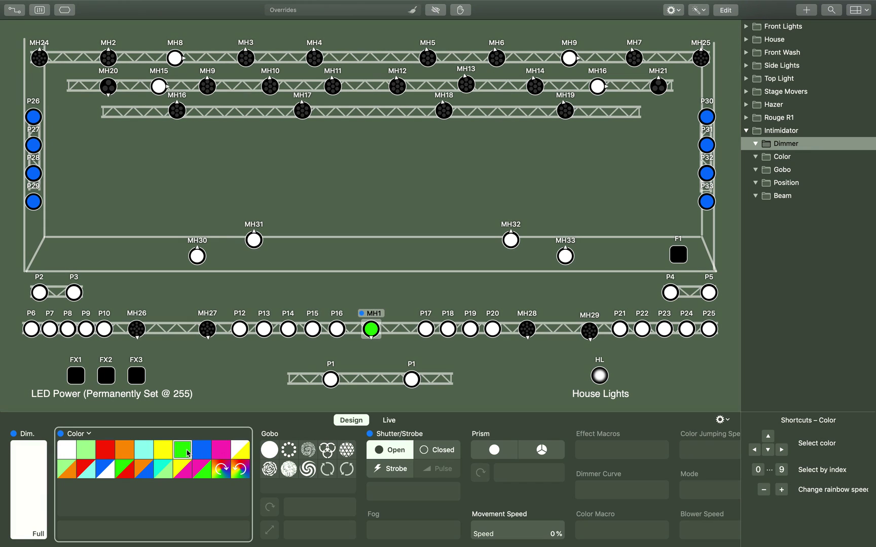
pyautogui.click(111, 467)
pyautogui.click(61, 434)
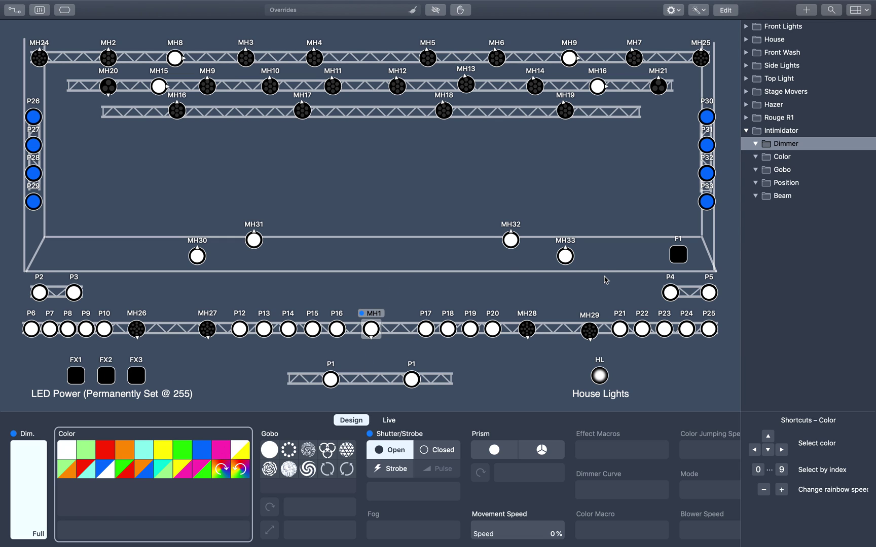
pyautogui.moveTo(604, 276); pyautogui.dragTo(177, 206)
# Check the pan/tilt controls, then reselect MH1 alone and focus its dimmer
pyautogui.hotkey('shift', 'p')
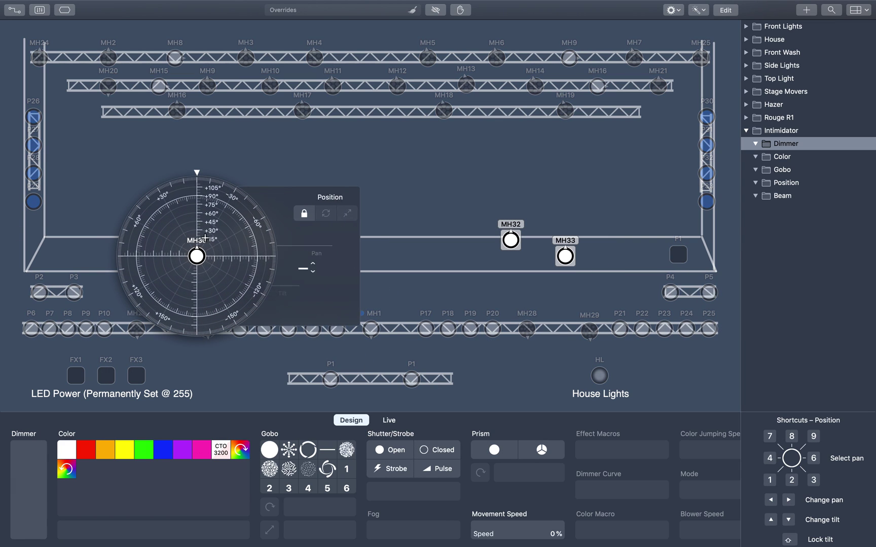
pyautogui.click(433, 402)
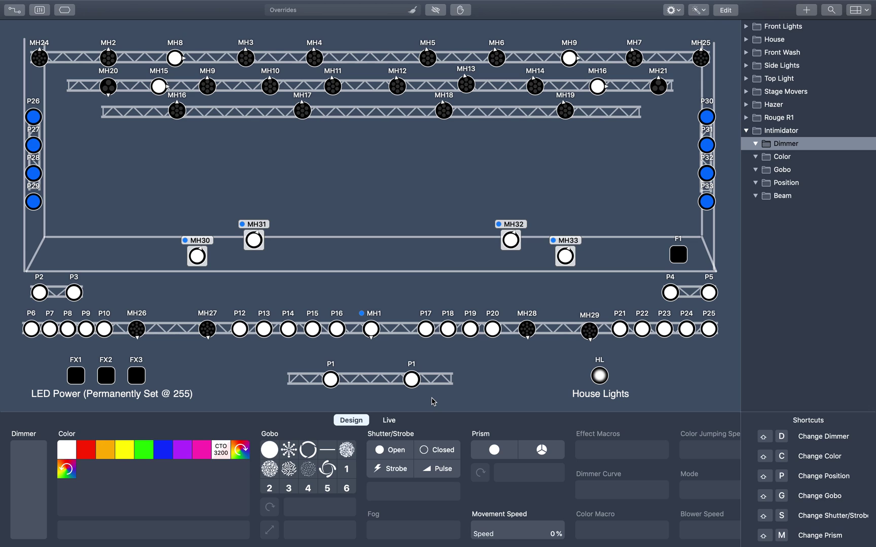
pyautogui.click(403, 251)
pyautogui.click(371, 330)
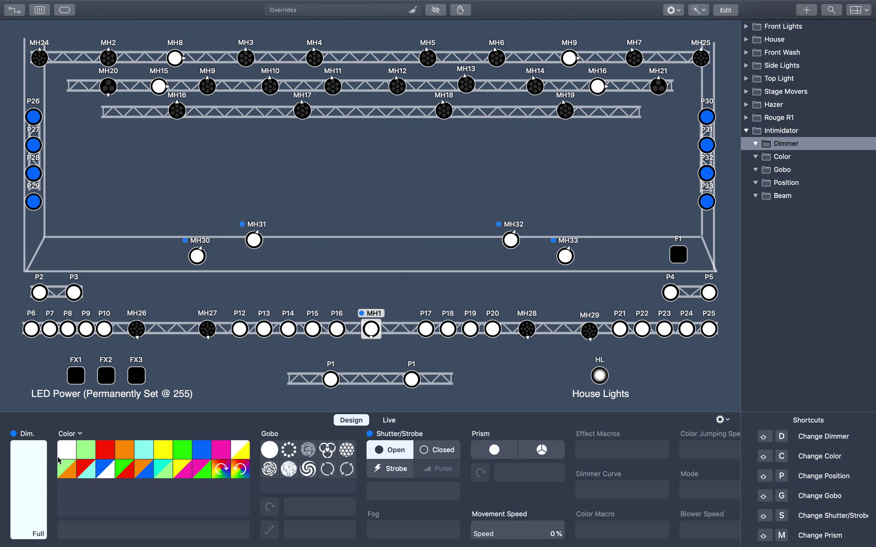
pyautogui.hotkey('shift', 'd')
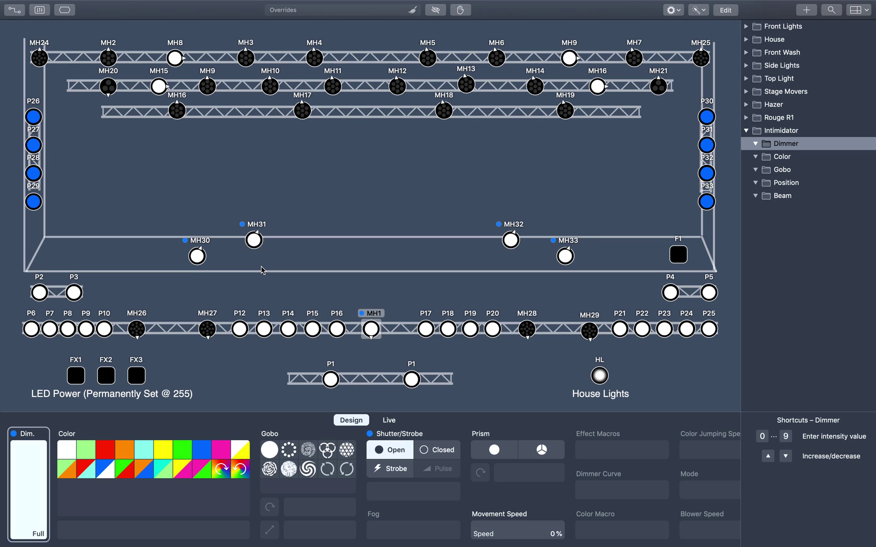
# Reselect MH30–MH33, adjust their pan and tilt, then clear all overrides
pyautogui.moveTo(156, 246); pyautogui.dragTo(622, 243)
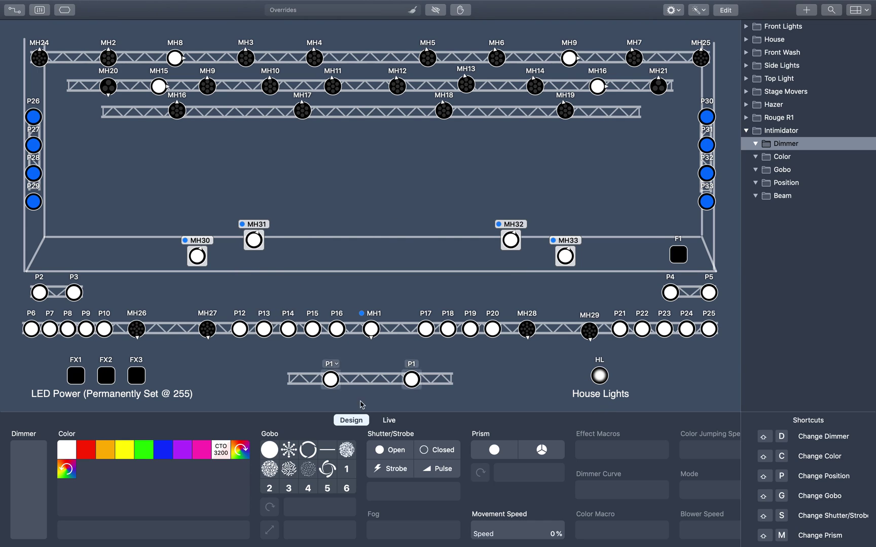
pyautogui.press('p')
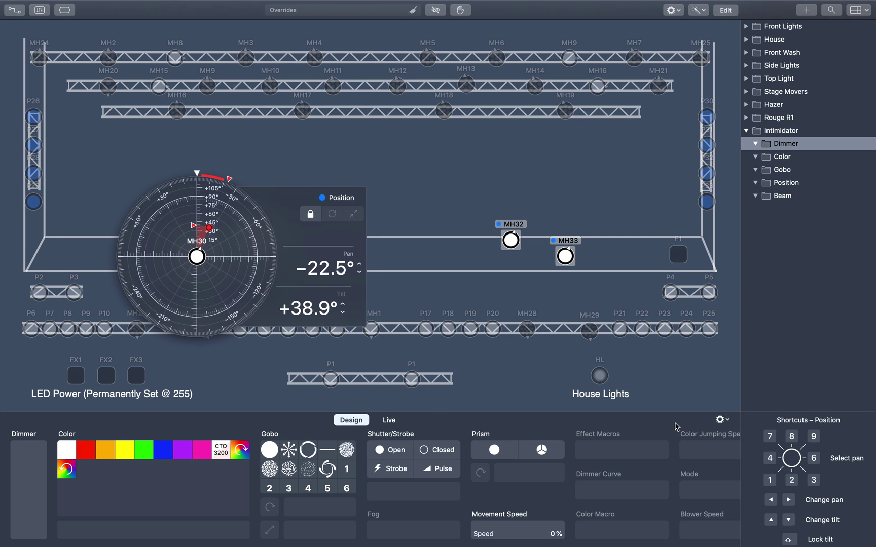
pyautogui.click(322, 198)
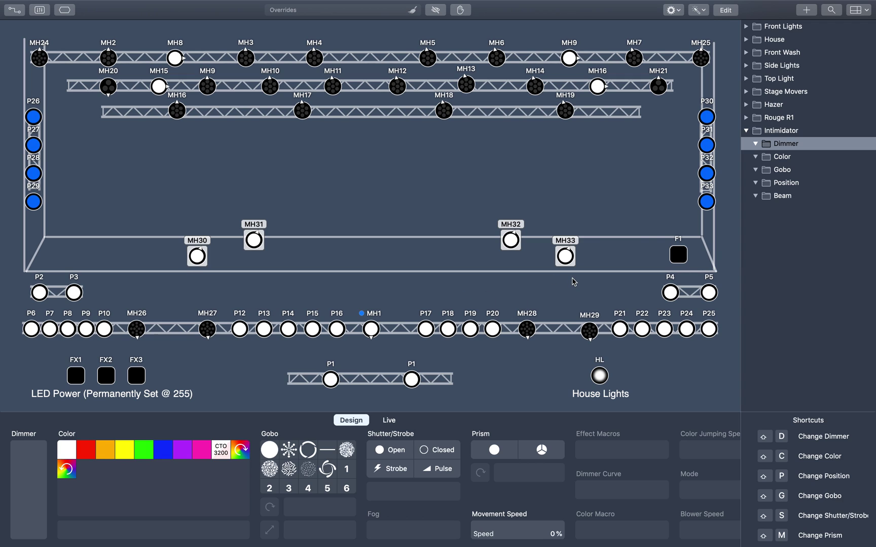
pyautogui.press('p')
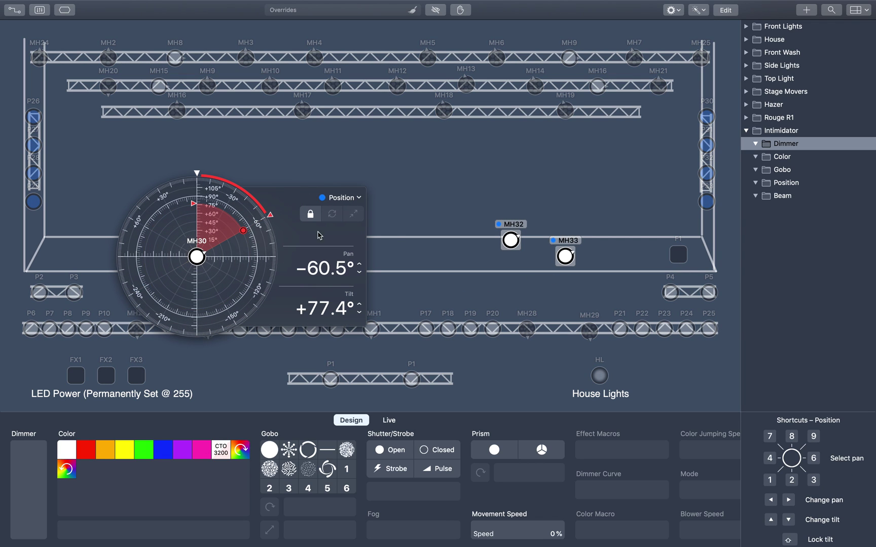
pyautogui.click(397, 234)
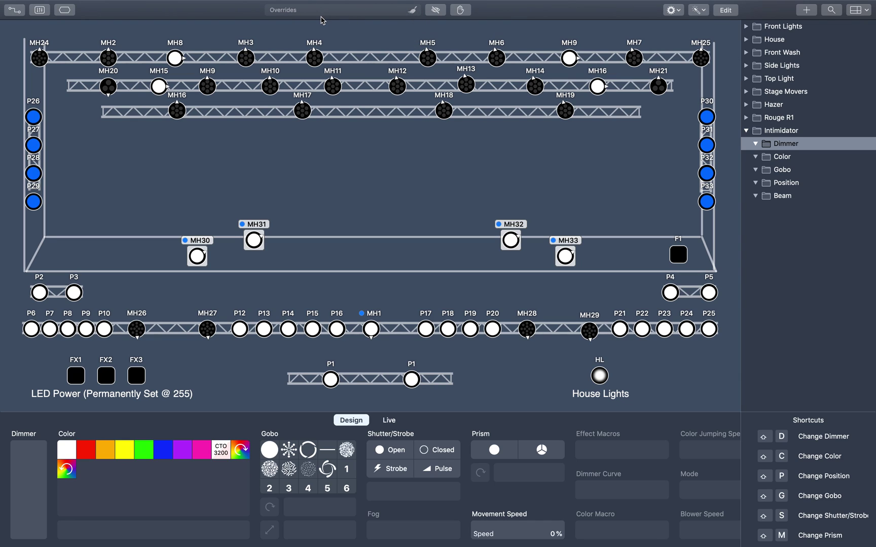
pyautogui.click(413, 12)
pyautogui.click(330, 275)
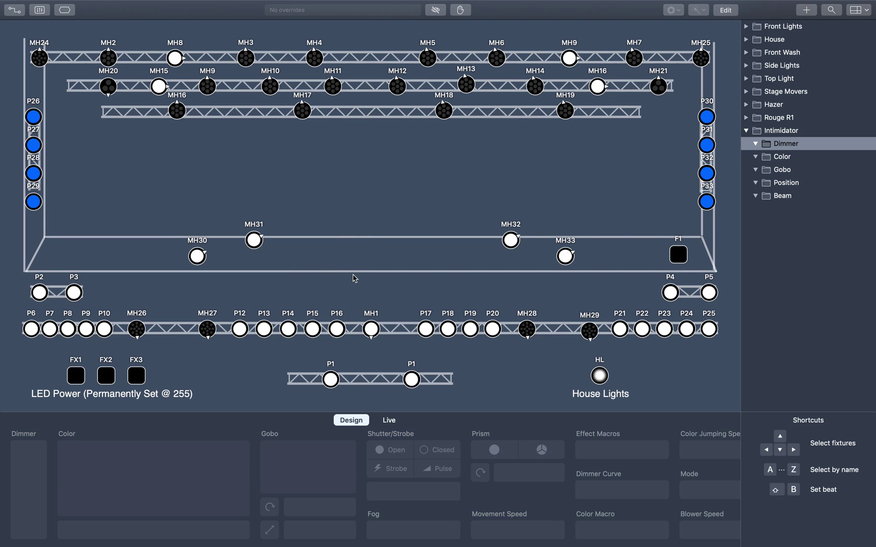
pyautogui.click(389, 420)
# Fire cue 002 Preservice Video from the Sunday Service cue list
pyautogui.click(351, 420)
pyautogui.click(393, 422)
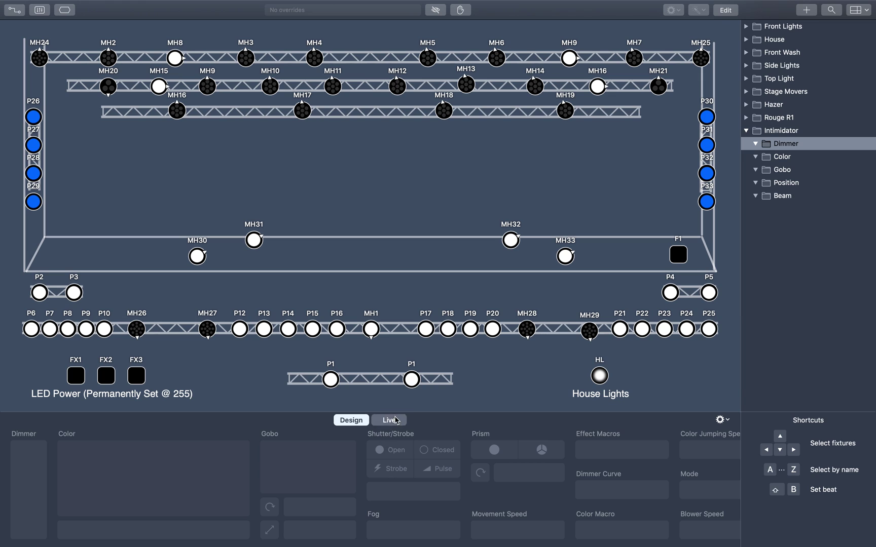
pyautogui.click(399, 422)
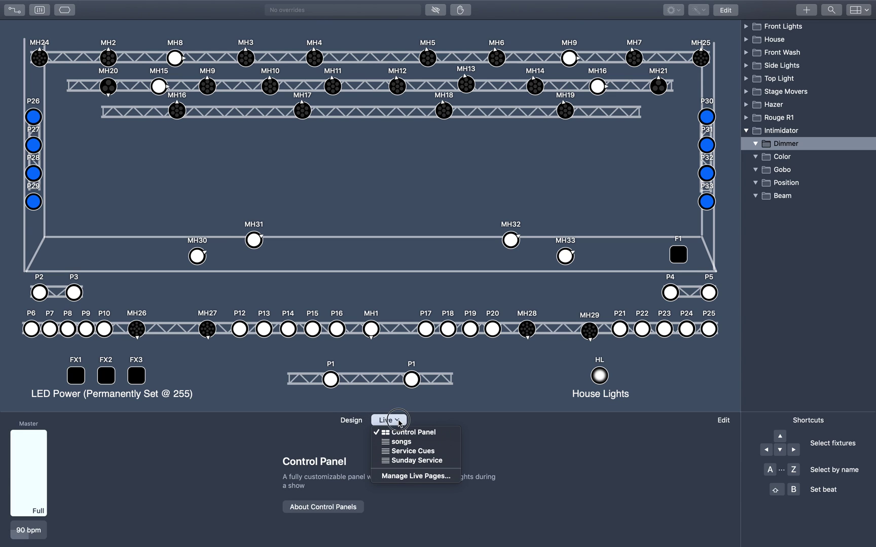
pyautogui.click(413, 461)
pyautogui.doubleClick(321, 471)
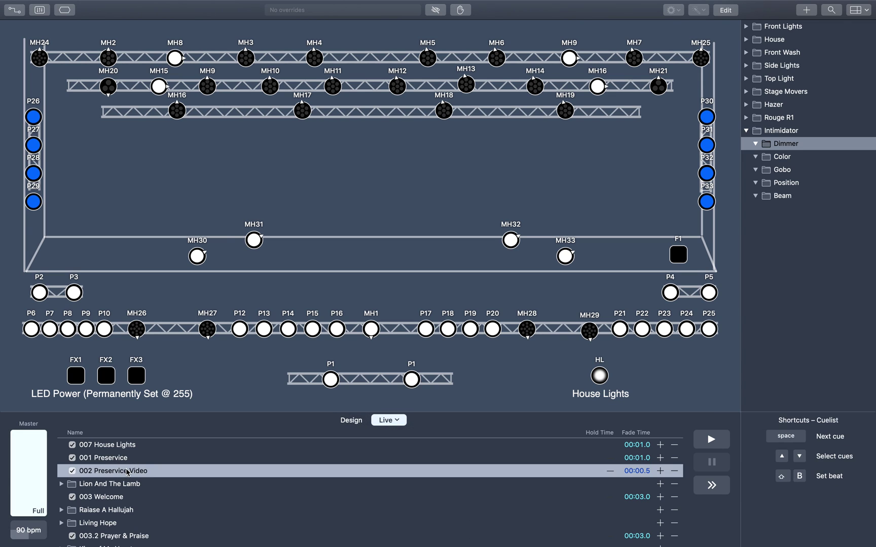
pyautogui.click(437, 301)
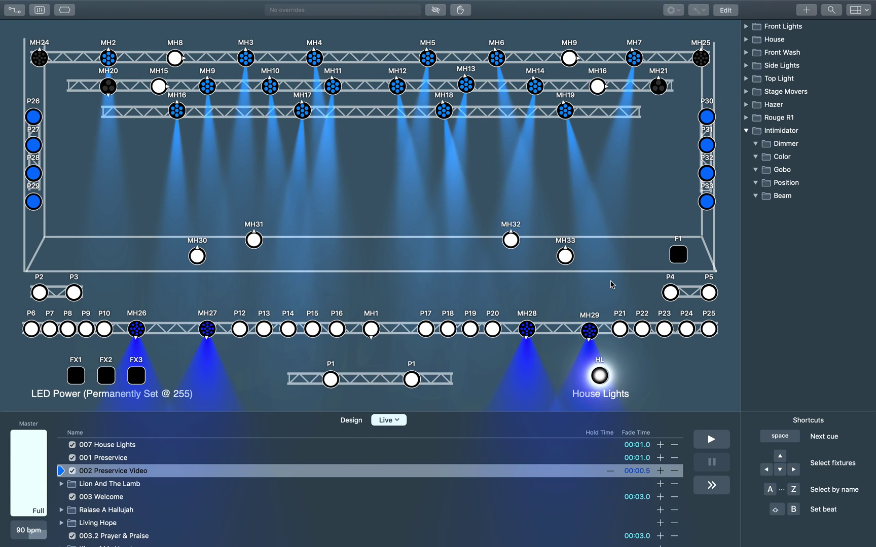
# Set MH30–MH33 to pan 0°, tilt 57° and colour them blue
pyautogui.moveTo(612, 282); pyautogui.dragTo(74, 217)
pyautogui.click(352, 420)
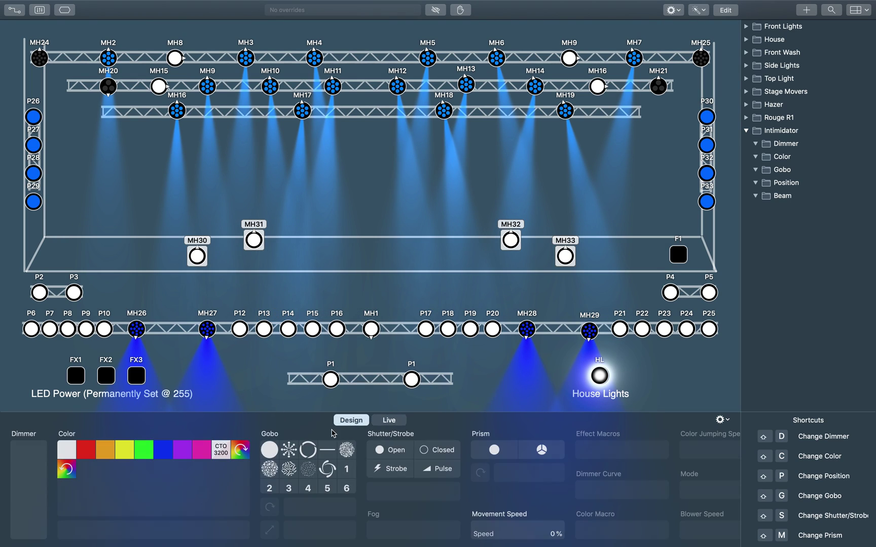
pyautogui.press('p')
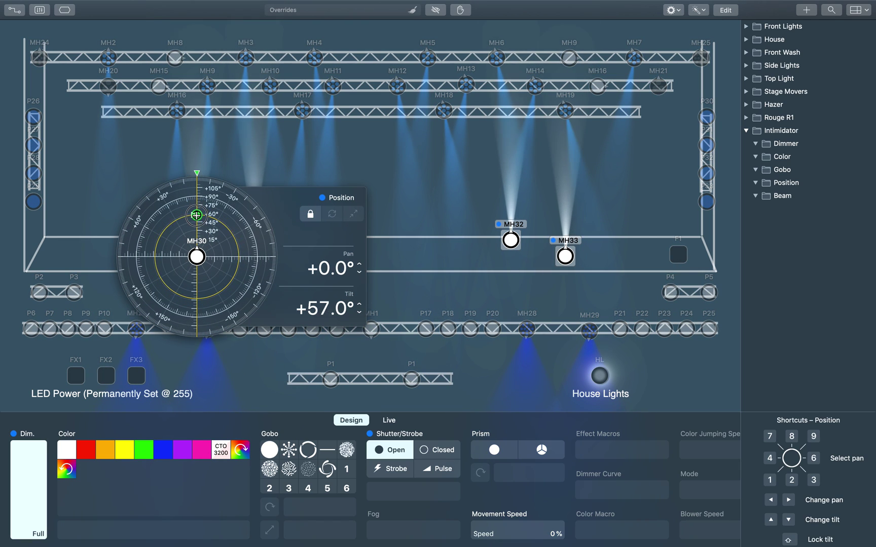
pyautogui.click(447, 271)
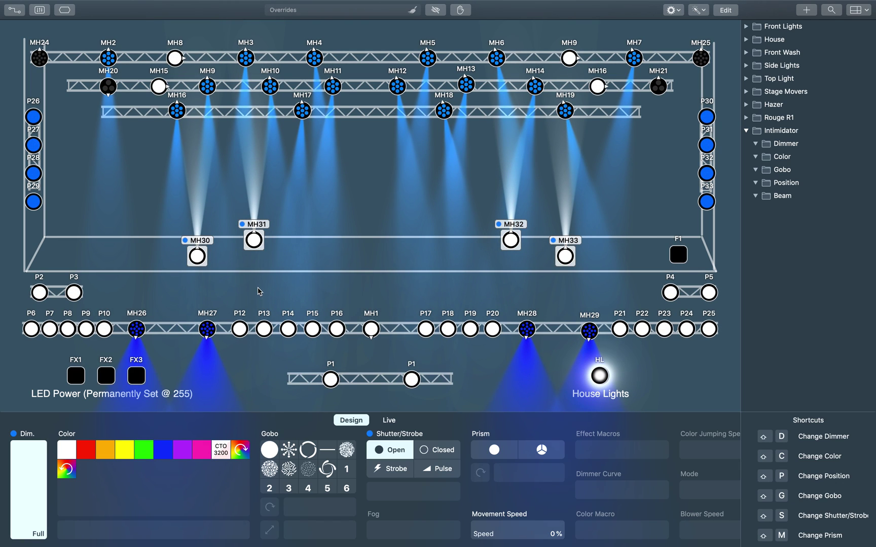
pyautogui.click(183, 450)
pyautogui.click(163, 450)
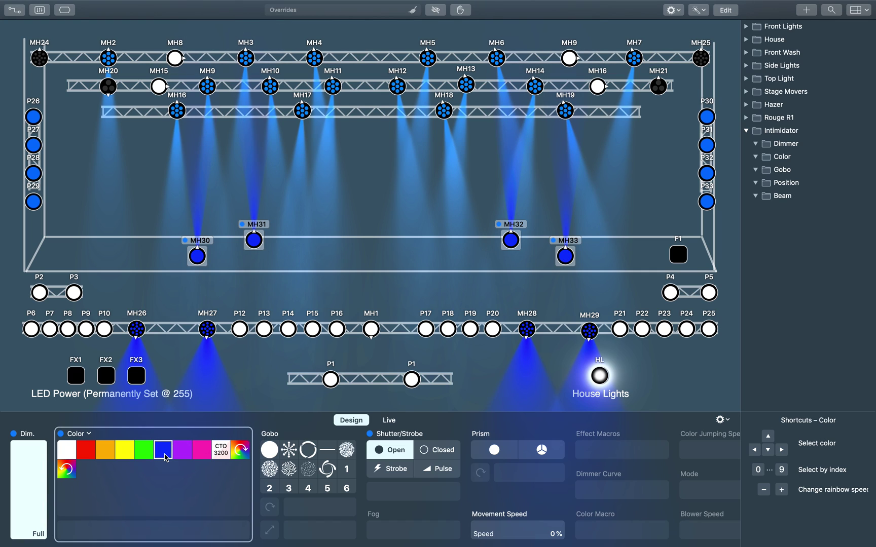
pyautogui.click(462, 259)
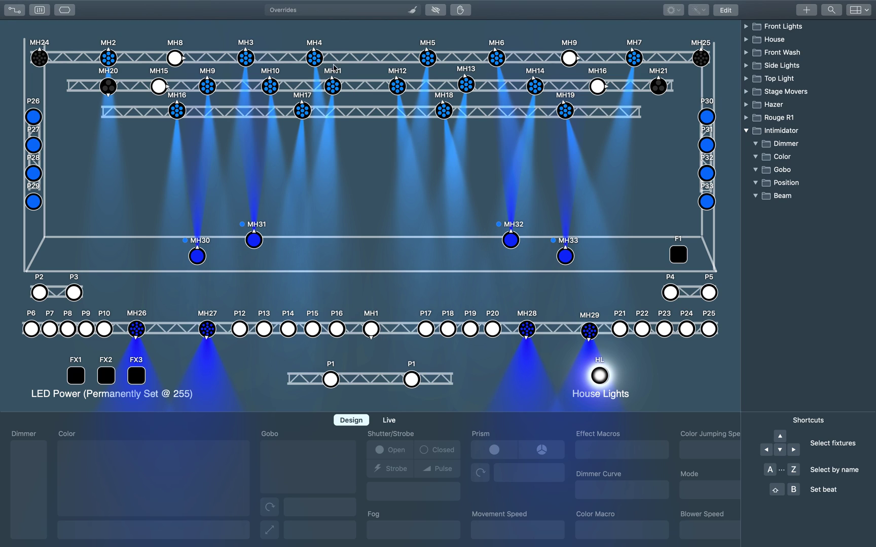
# Clear all overrides and release the running cue to black out the stage
pyautogui.click(414, 10)
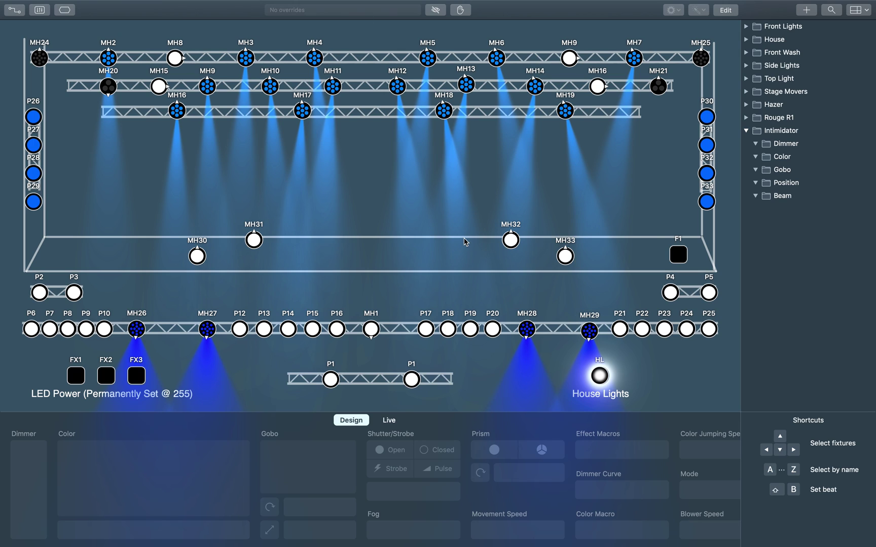
pyautogui.click(388, 421)
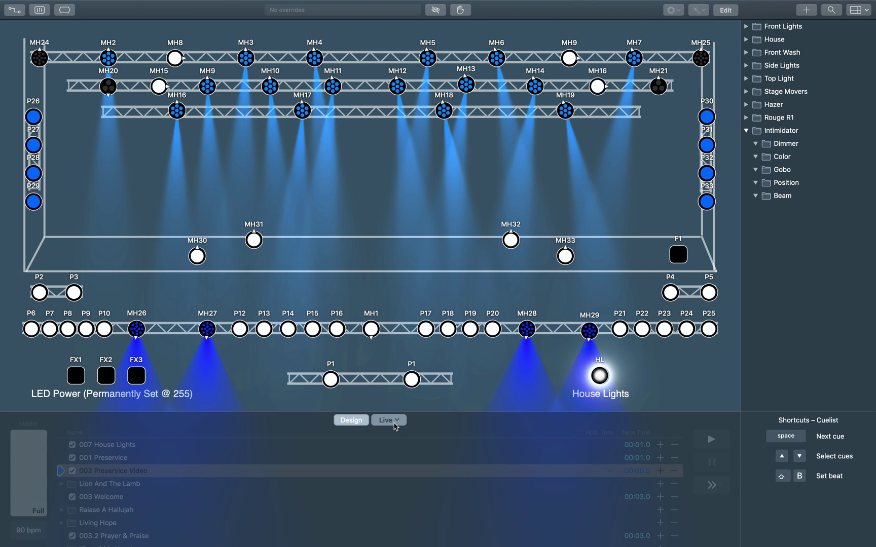
pyautogui.click(355, 423)
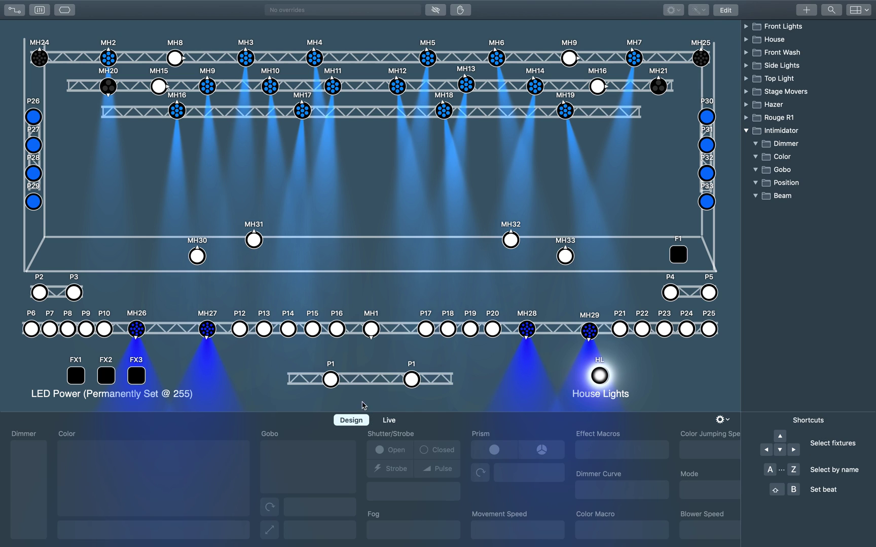
pyautogui.click(389, 422)
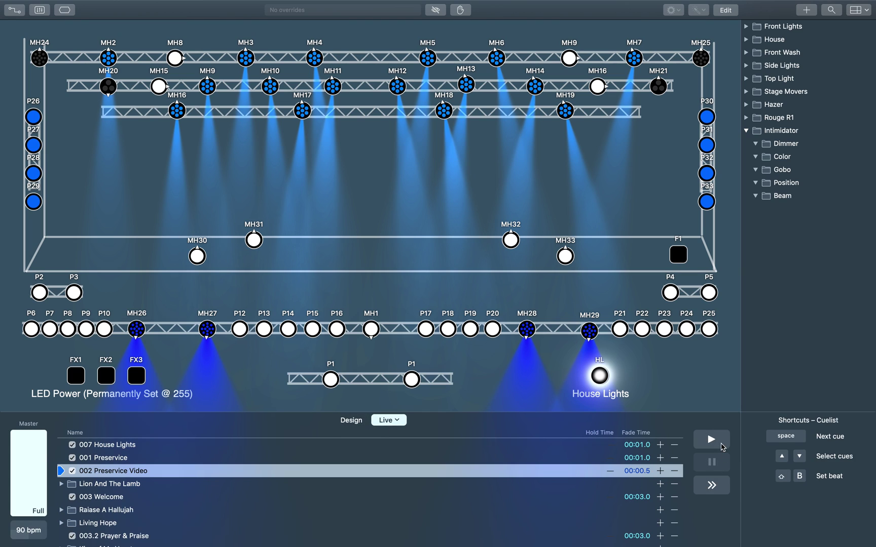
pyautogui.press('Escape')
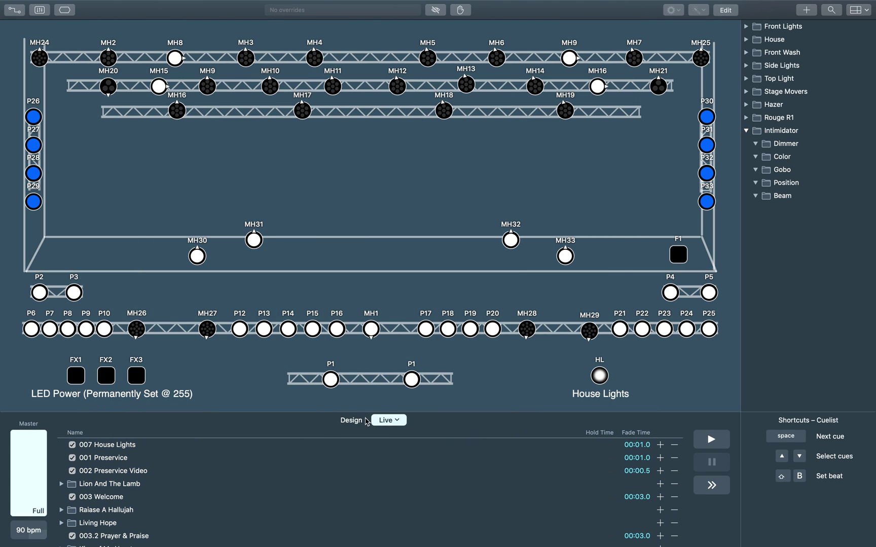
# Inspect the 002 Preservice Video cue's details, then return to the design controls
pyautogui.click(291, 467)
pyautogui.doubleClick(290, 468)
pyautogui.click(319, 447)
pyautogui.click(712, 440)
pyautogui.click(357, 421)
# In Intimidator > Dimmer, bring MH1 to full and save it as preset 100%
pyautogui.click(371, 329)
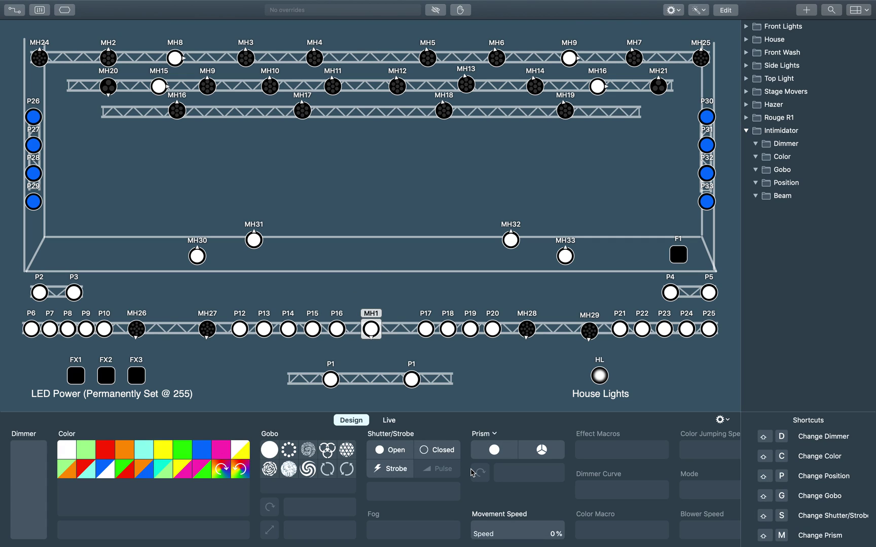
pyautogui.click(787, 146)
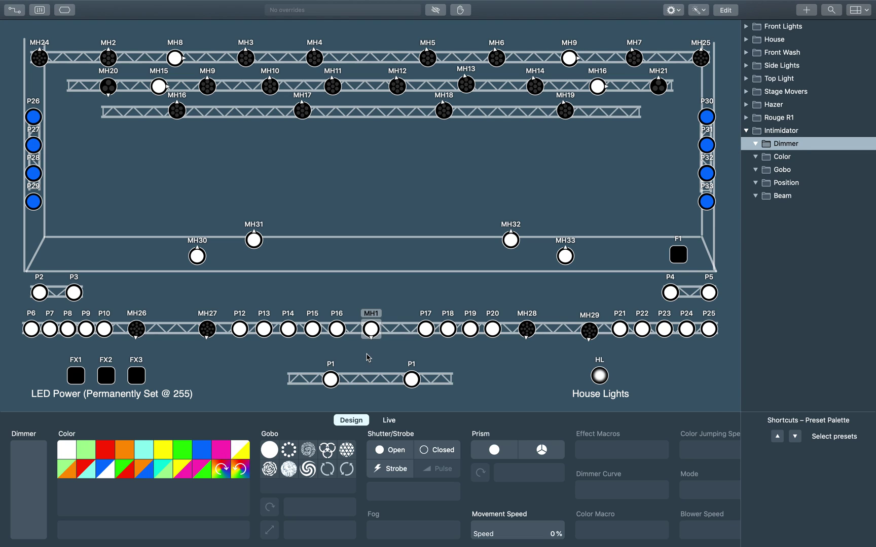
pyautogui.click(372, 329)
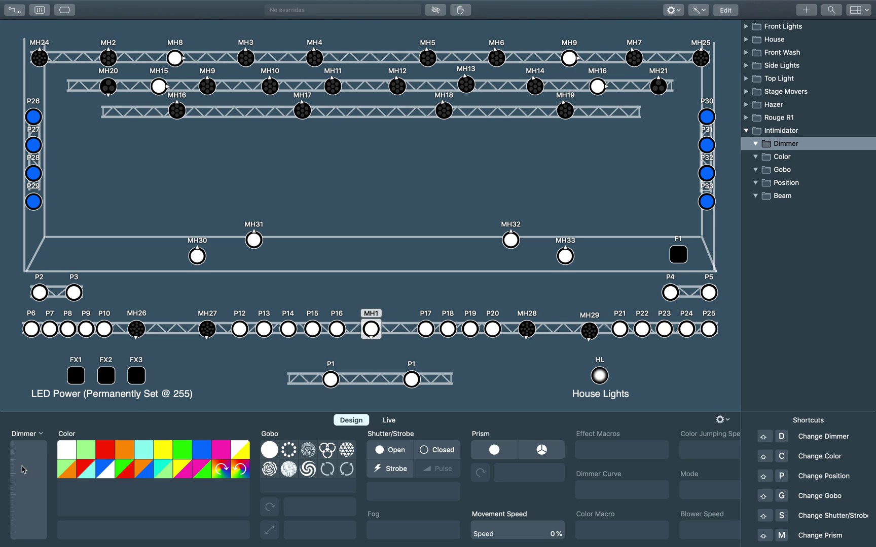
pyautogui.click(30, 522)
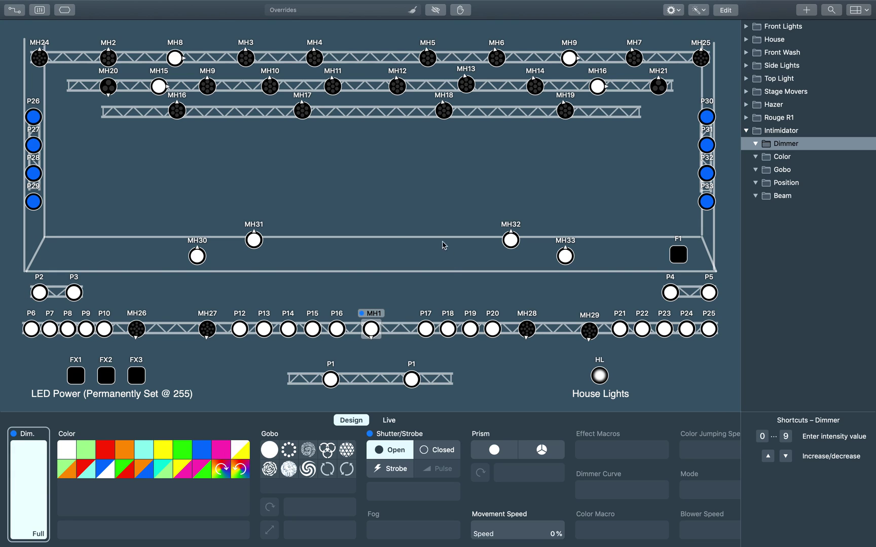
pyautogui.click(812, 12)
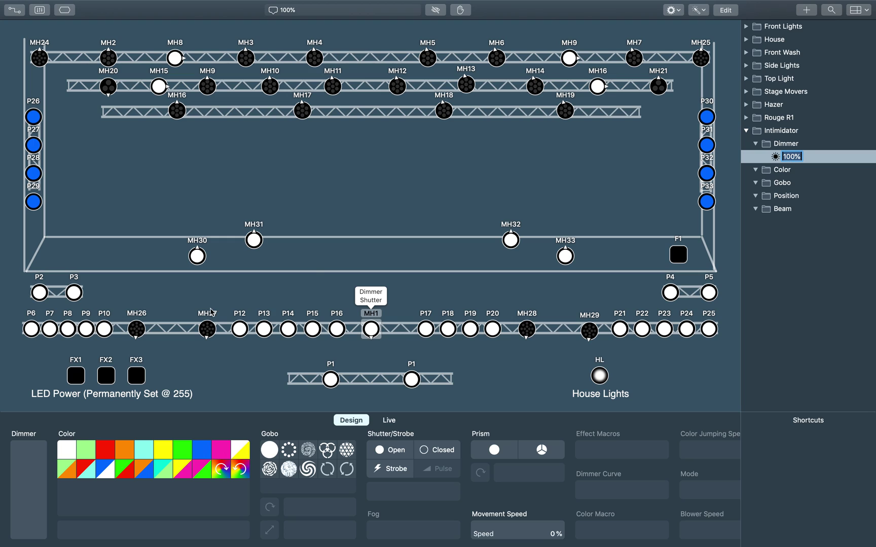
pyautogui.click(370, 301)
pyautogui.click(819, 169)
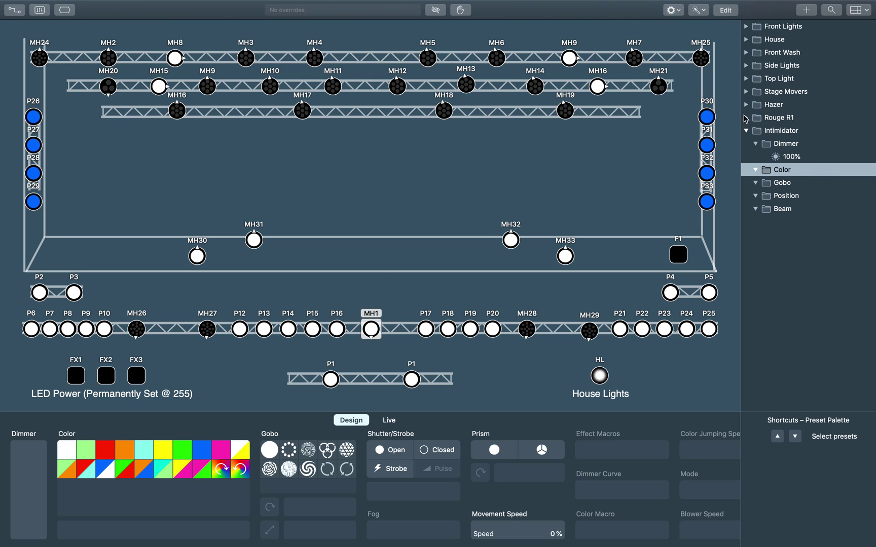
# Recall Rouge R1's Home, Tilt out and 45 Degrees Out position presets
pyautogui.click(745, 118)
pyautogui.click(755, 130)
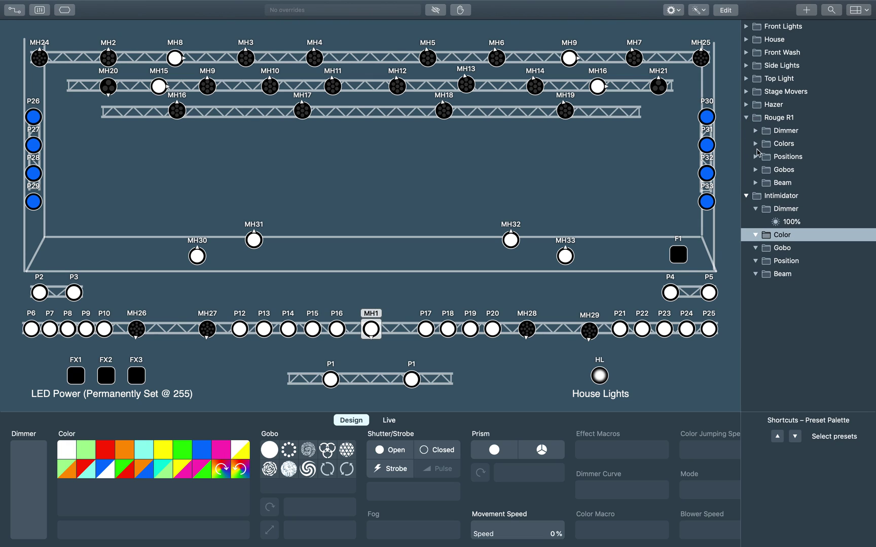
pyautogui.click(756, 156)
pyautogui.click(797, 176)
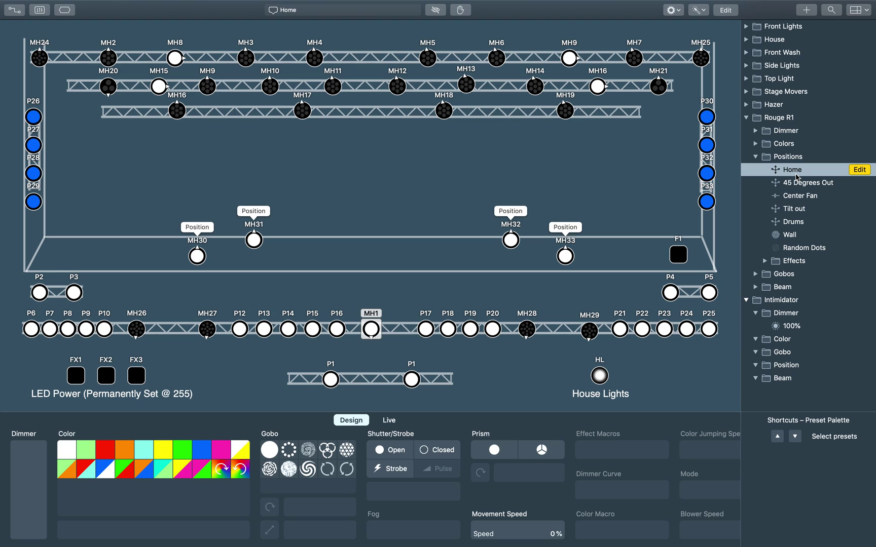
pyautogui.click(794, 172)
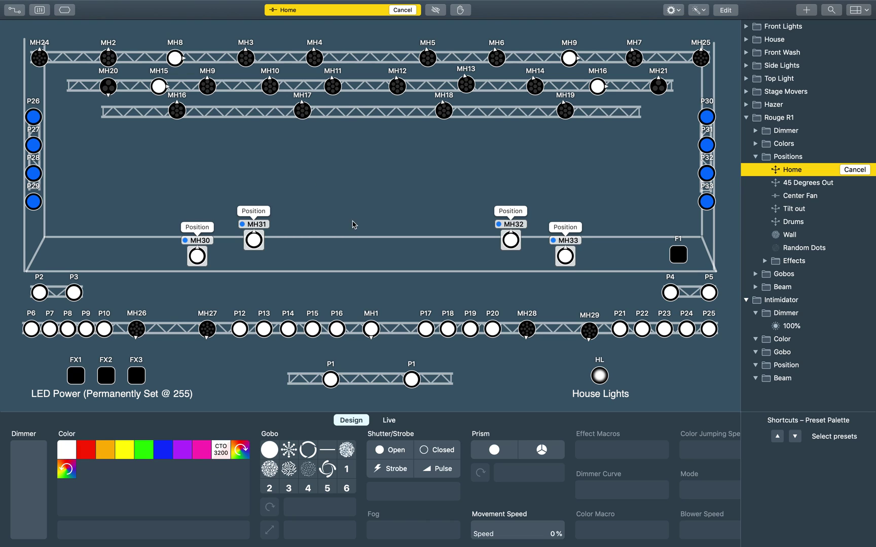
pyautogui.click(856, 171)
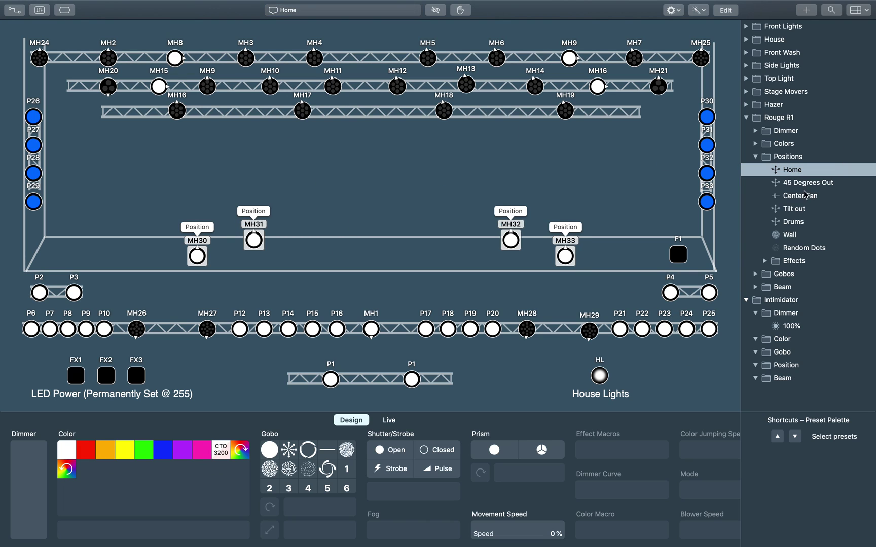
pyautogui.click(813, 212)
pyautogui.click(804, 183)
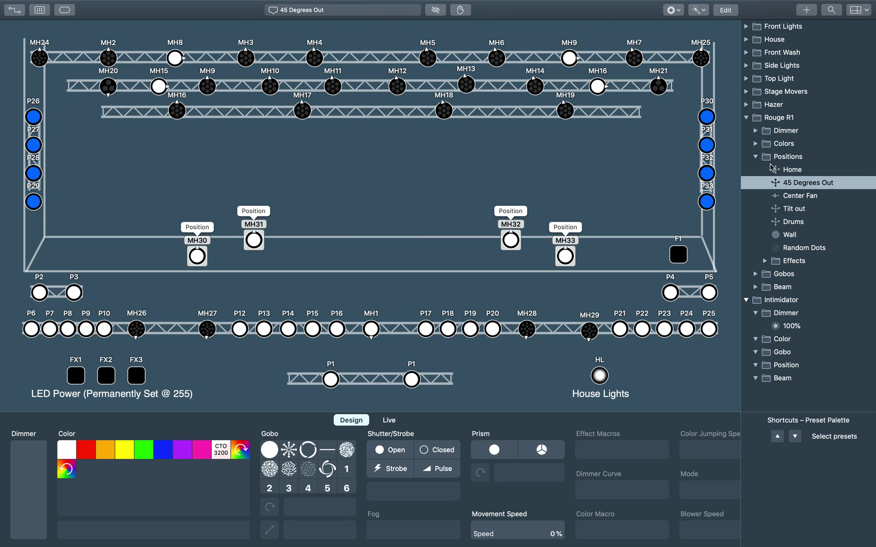
pyautogui.click(755, 157)
# Look at the Stage Movers dimmer presets, then collapse Stage Movers and Rouge R1
pyautogui.click(746, 94)
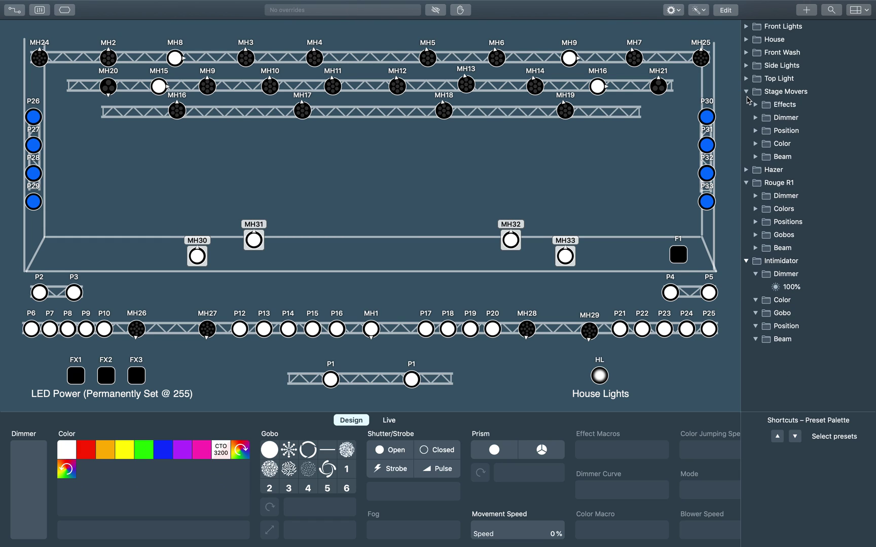
pyautogui.click(766, 121)
pyautogui.click(755, 117)
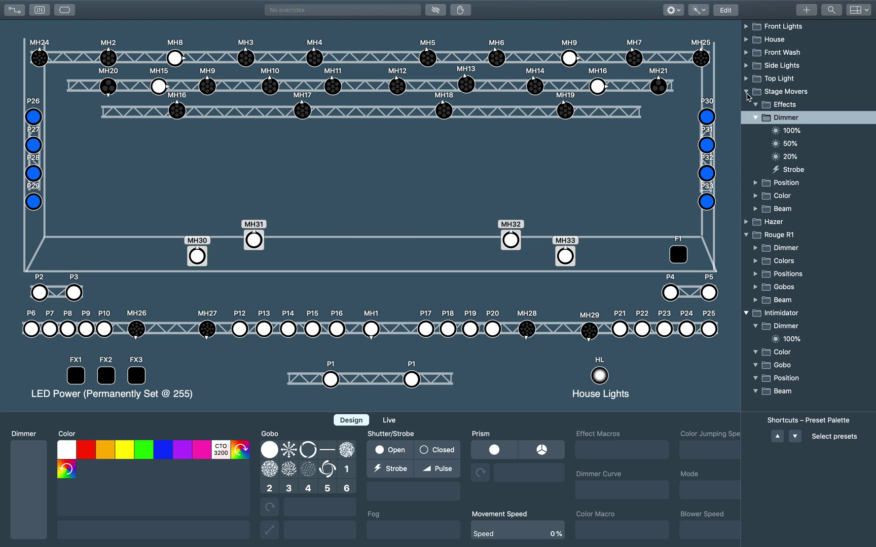
pyautogui.click(746, 92)
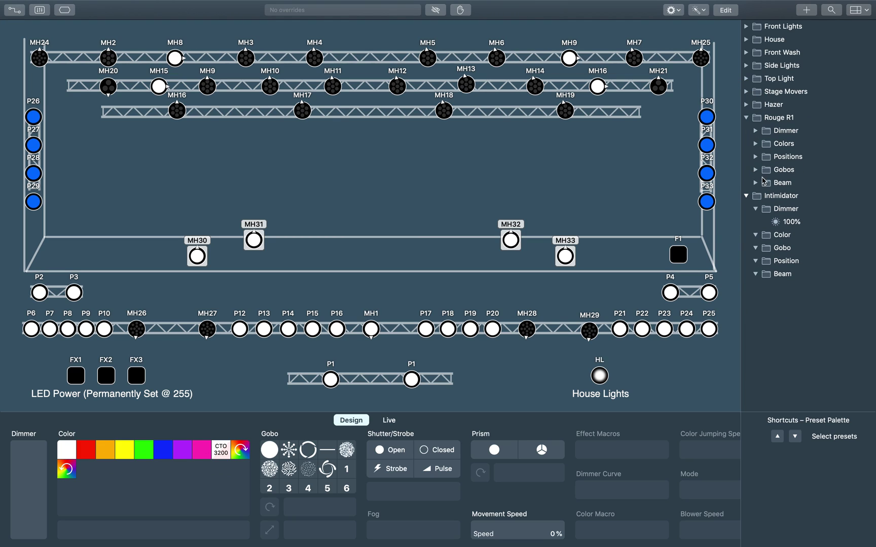
pyautogui.click(746, 117)
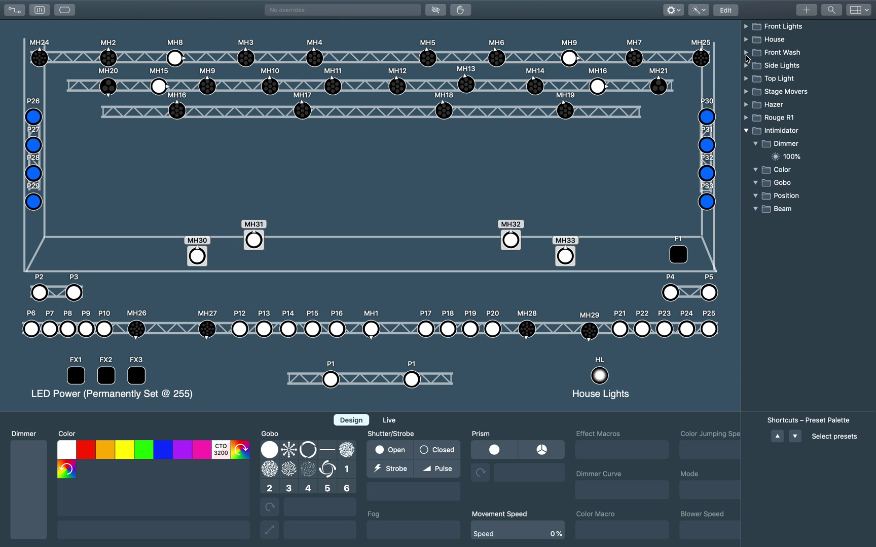
# Play Front Wash's Blue/Teal effect, then recall the Intimidator 100% dimmer preset
pyautogui.click(746, 52)
pyautogui.click(755, 79)
pyautogui.click(778, 94)
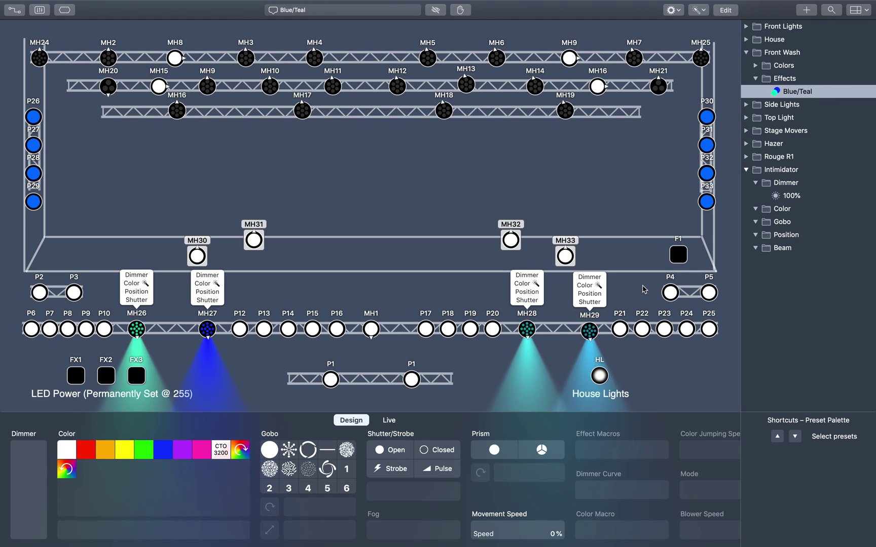
pyautogui.moveTo(597, 304)
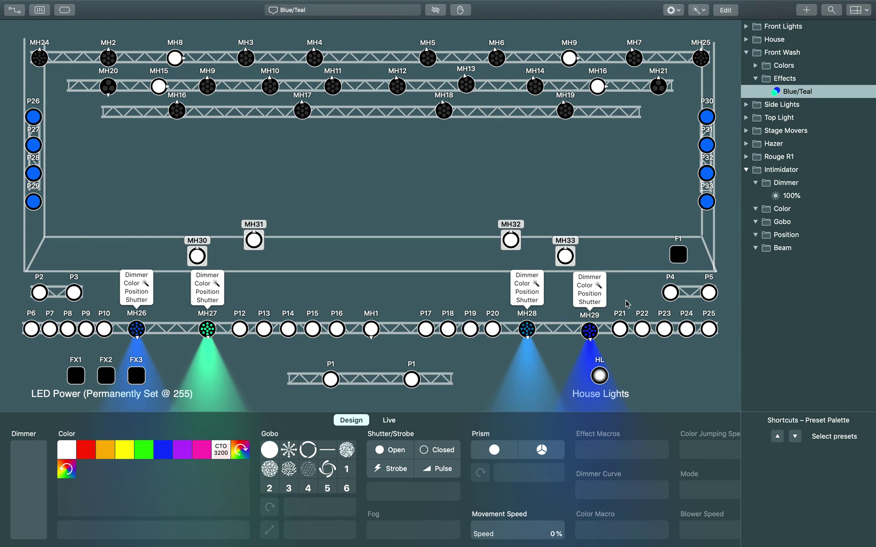
pyautogui.moveTo(600, 278)
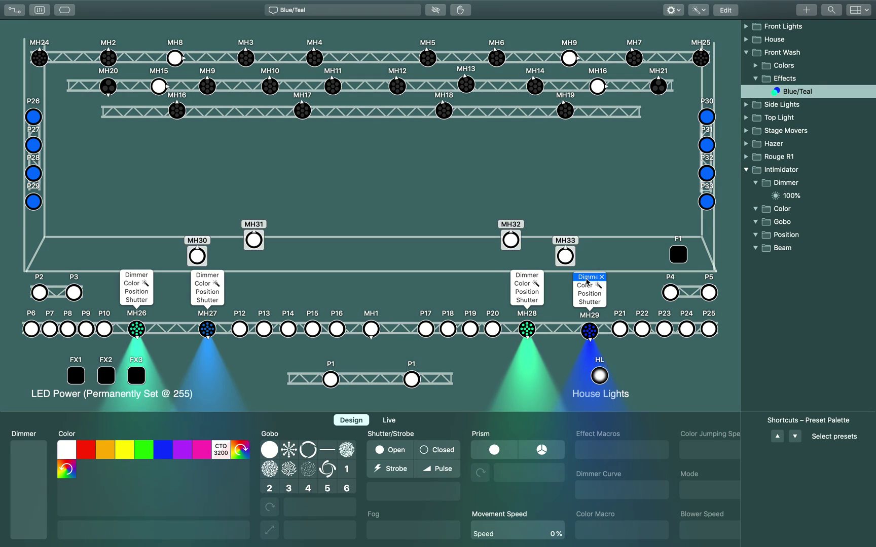
pyautogui.moveTo(785, 94)
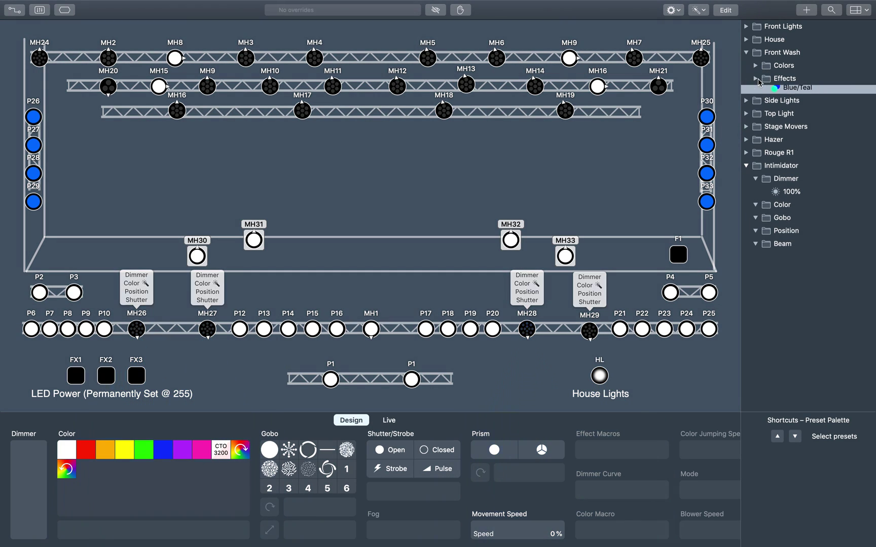
pyautogui.click(766, 180)
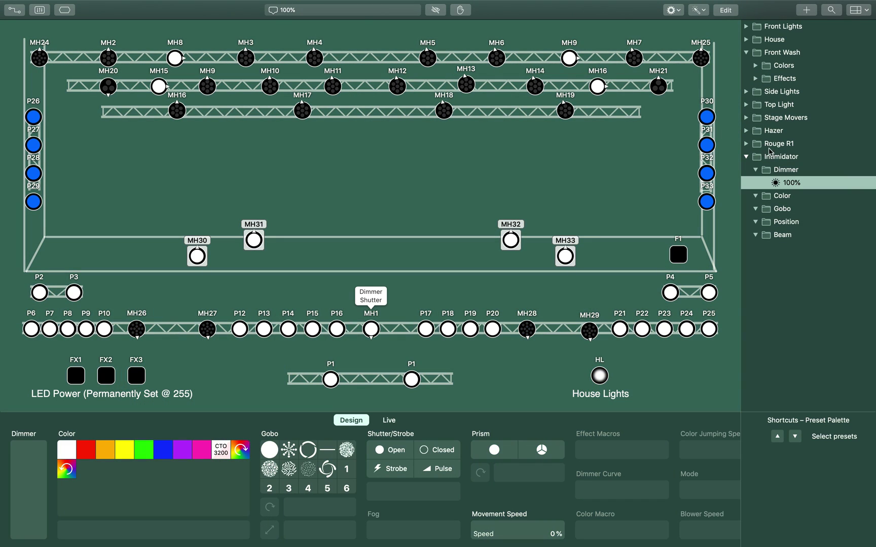
# Edit the 100% preset to keep MH1 at full and add green
pyautogui.moveTo(799, 187)
pyautogui.click(859, 182)
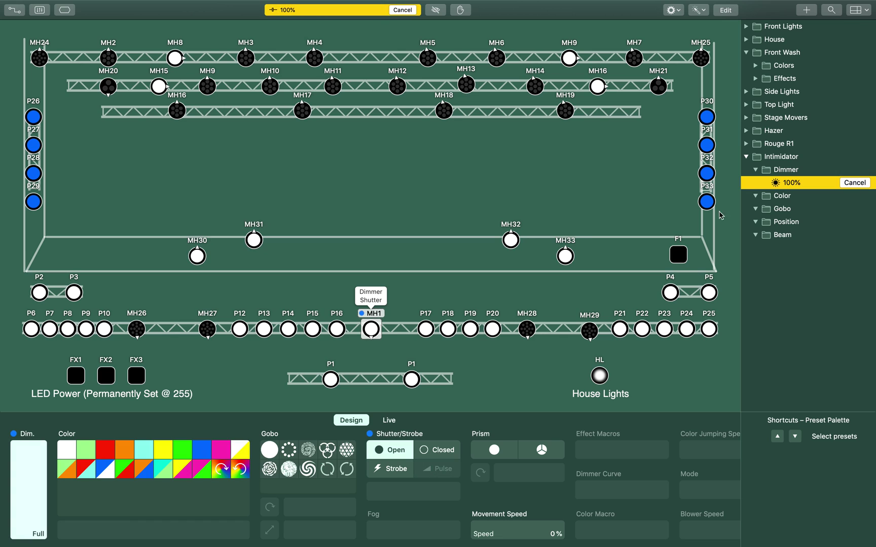
pyautogui.moveTo(23, 474); pyautogui.dragTo(30, 424)
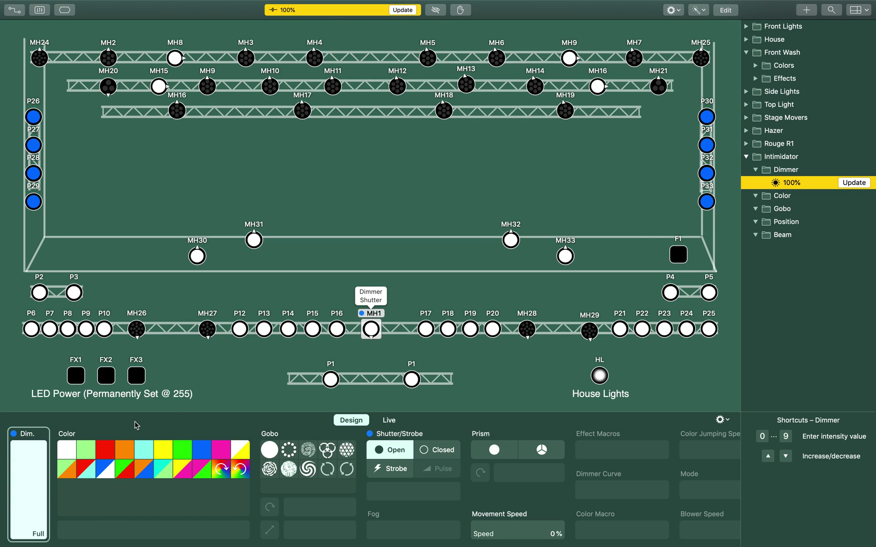
pyautogui.click(147, 451)
pyautogui.click(182, 450)
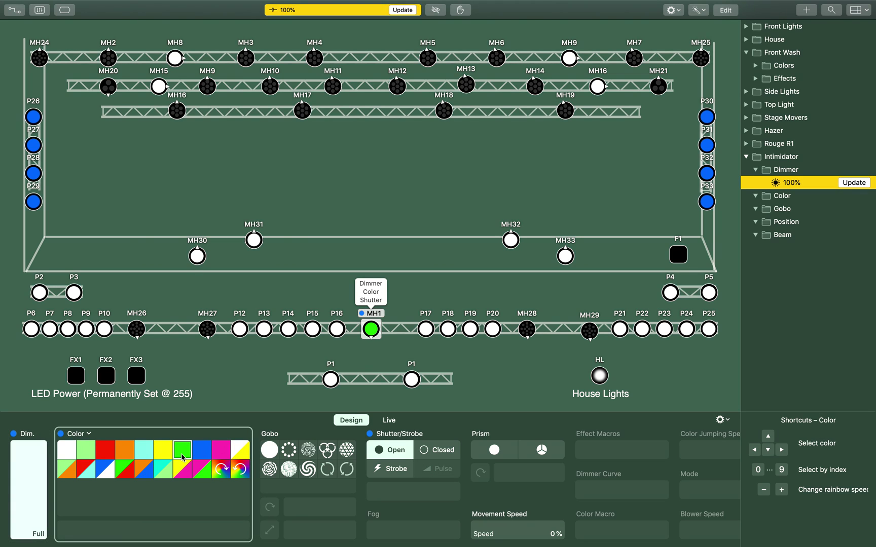
pyautogui.click(855, 183)
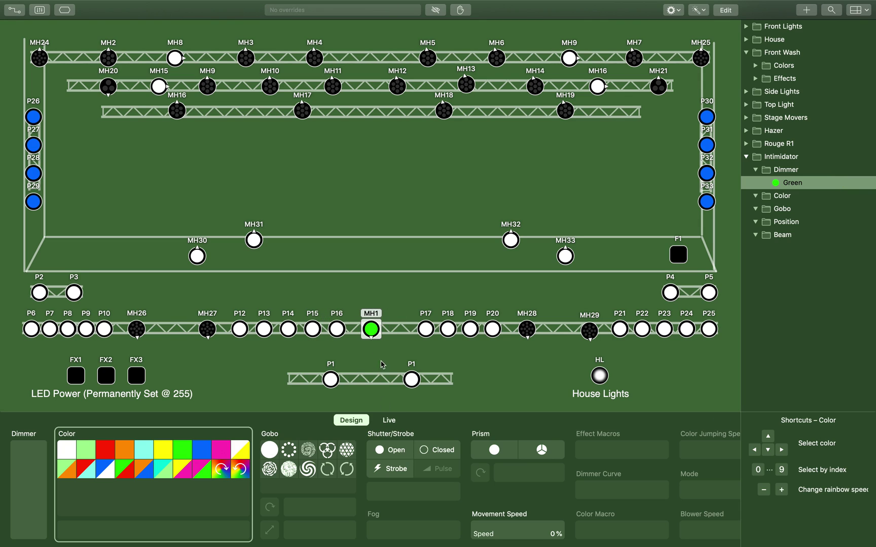
# Edit the preset again, clear its colour, and update it as dimmer-only
pyautogui.click(856, 183)
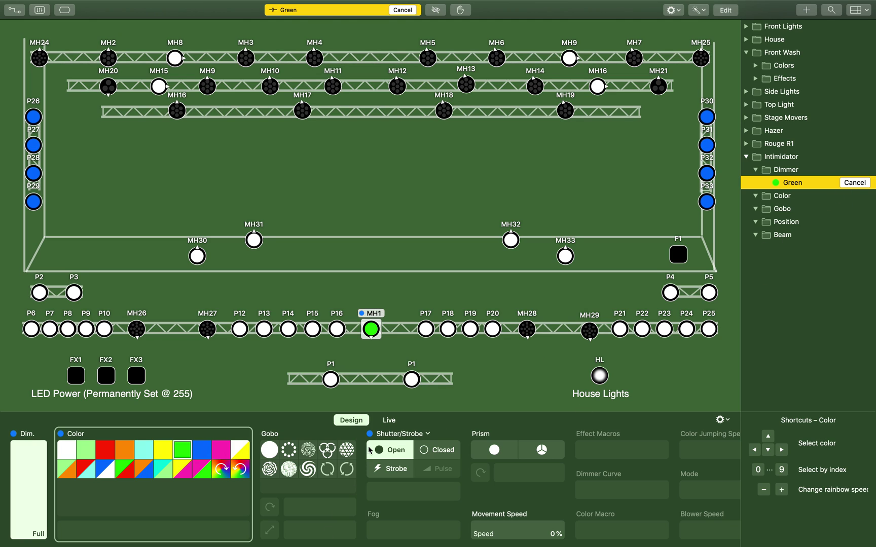
pyautogui.click(60, 434)
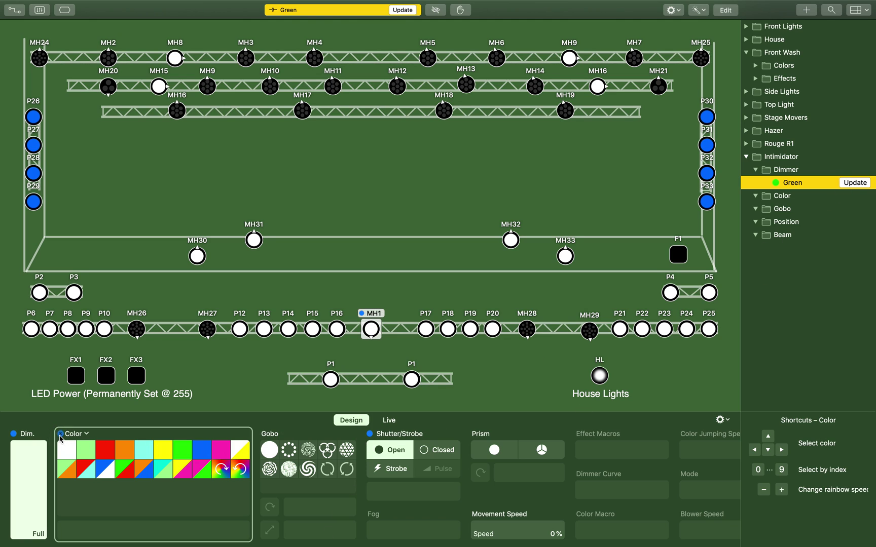
pyautogui.click(854, 183)
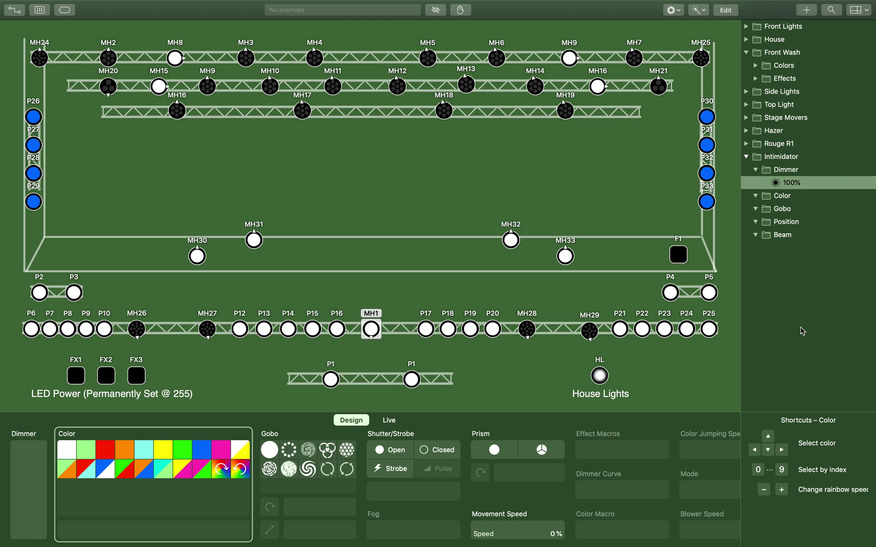
# Recall the 100% dimmer preset, then set MH1's dimmer to 50% and save it as a preset
pyautogui.click(782, 197)
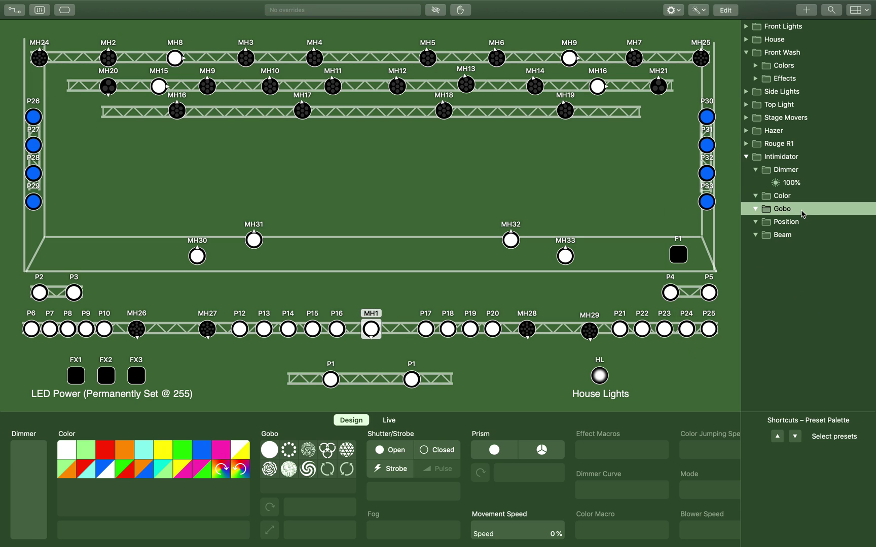
pyautogui.click(800, 183)
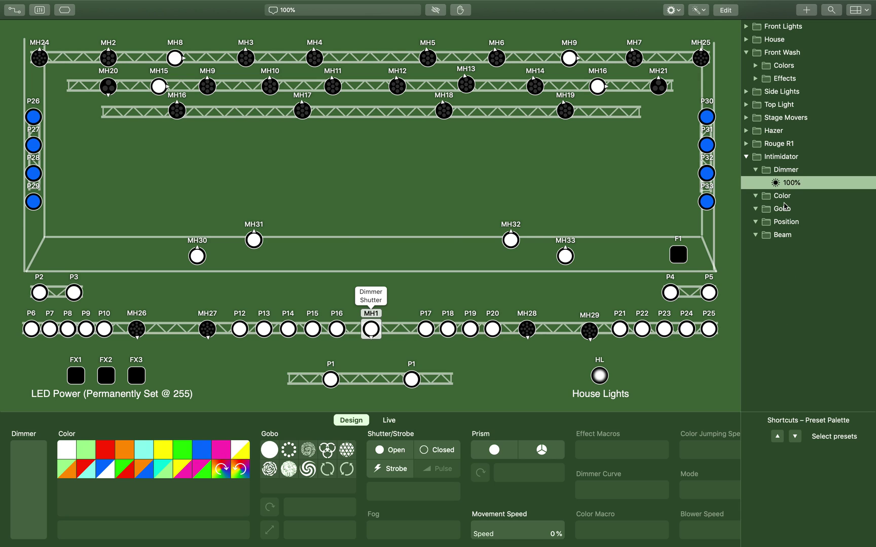
pyautogui.click(372, 330)
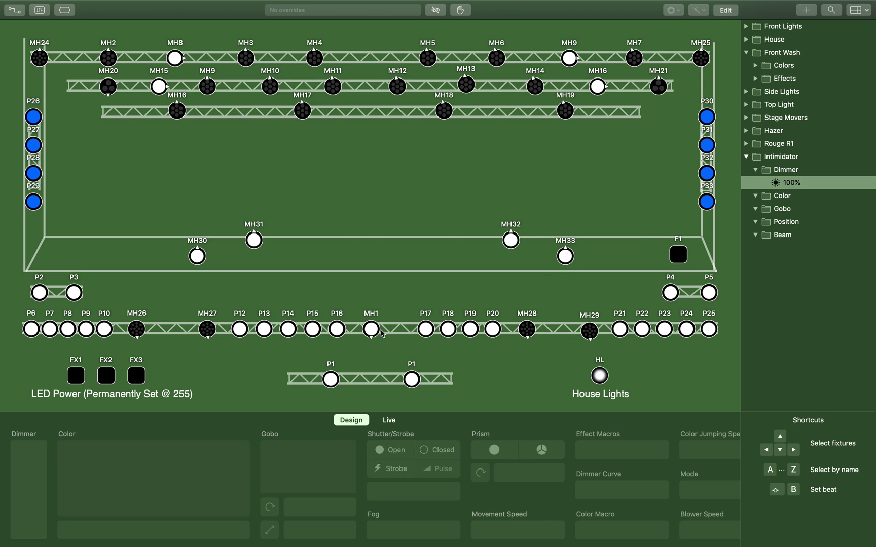
pyautogui.click(372, 332)
pyautogui.press('d')
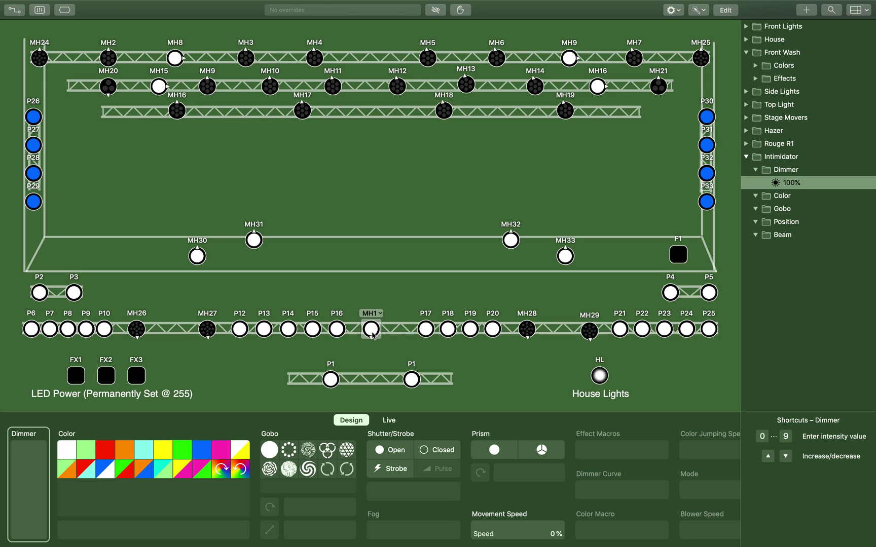
pyautogui.press('5')
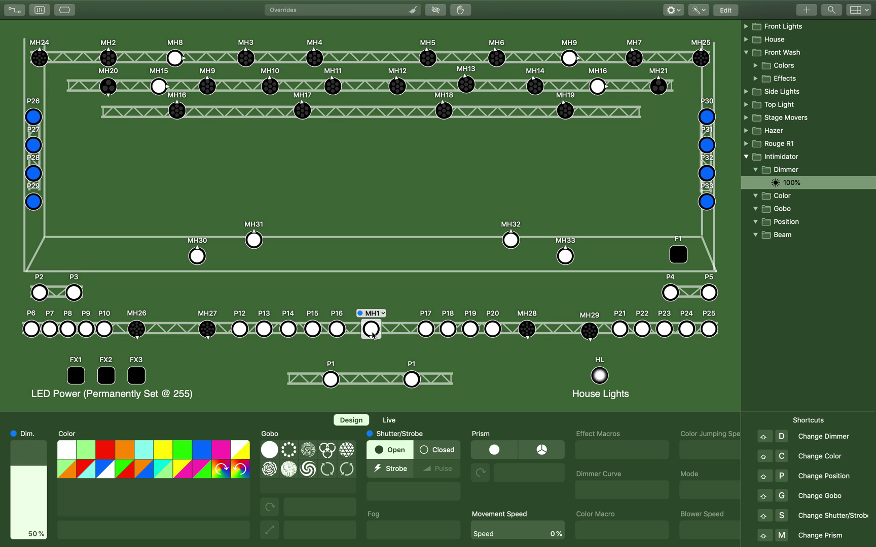
pyautogui.click(806, 9)
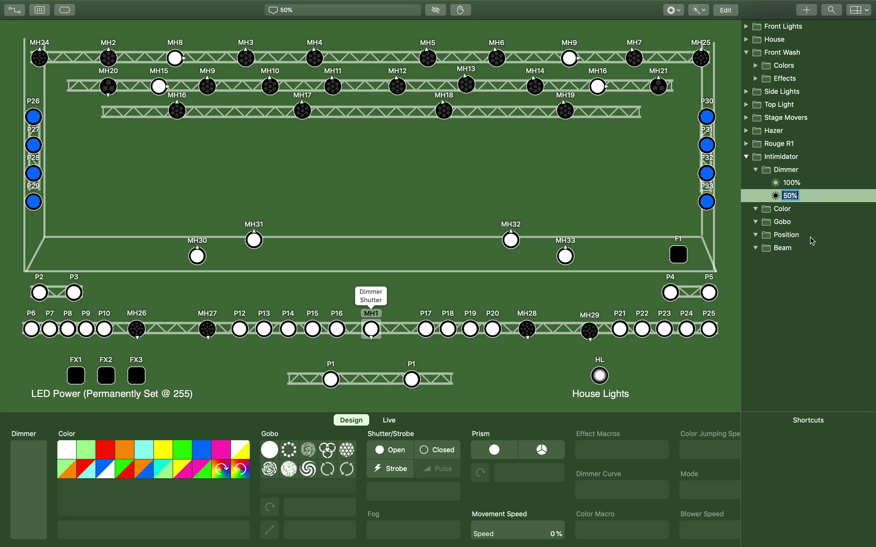
# Set MH1's dimmer to 25%, save it as a preset, and collapse the Dimmer folder
pyautogui.click(371, 329)
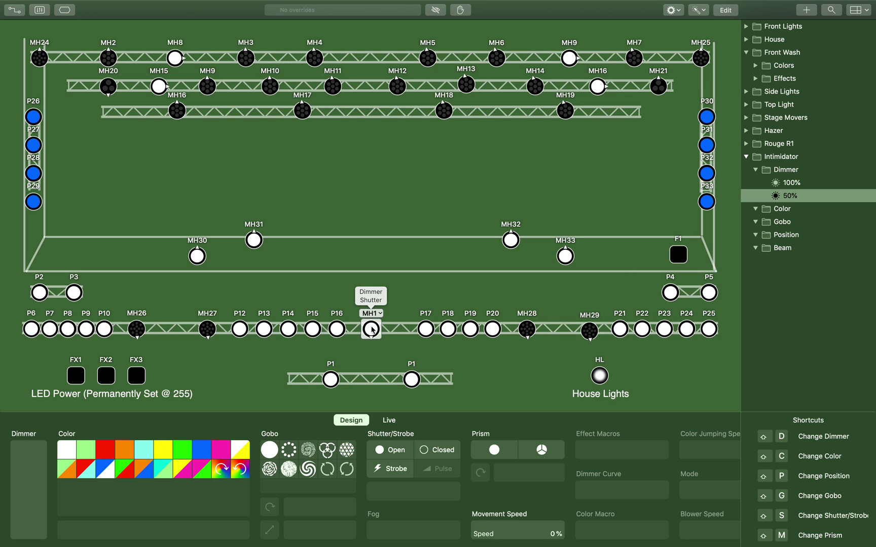
pyautogui.press('d')
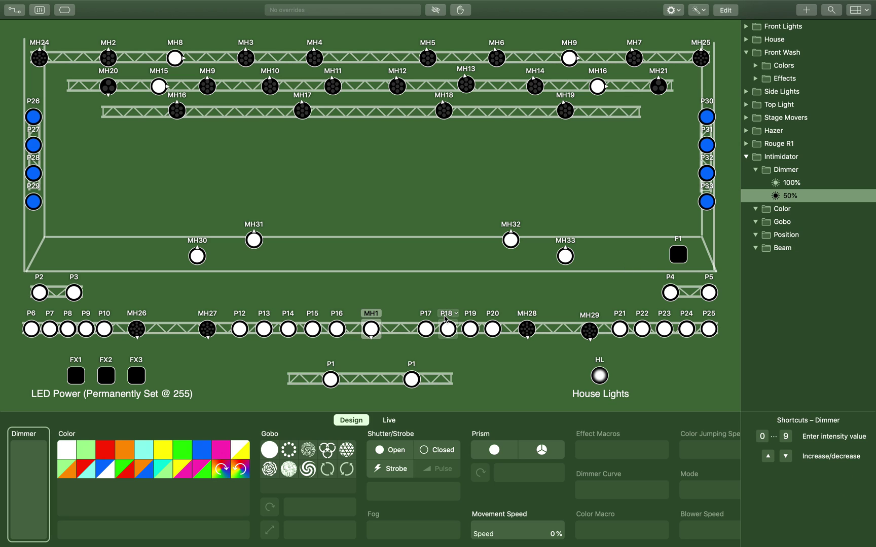
pyautogui.write('25')
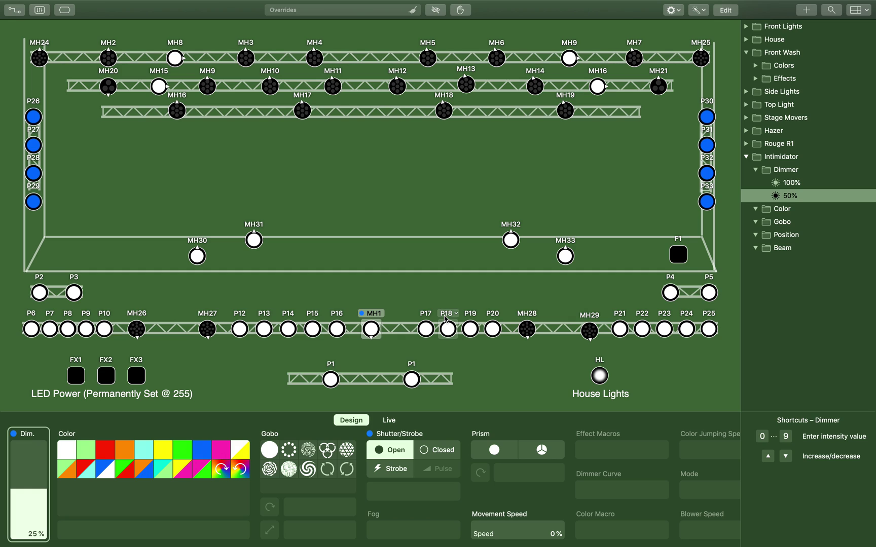
pyautogui.click(806, 10)
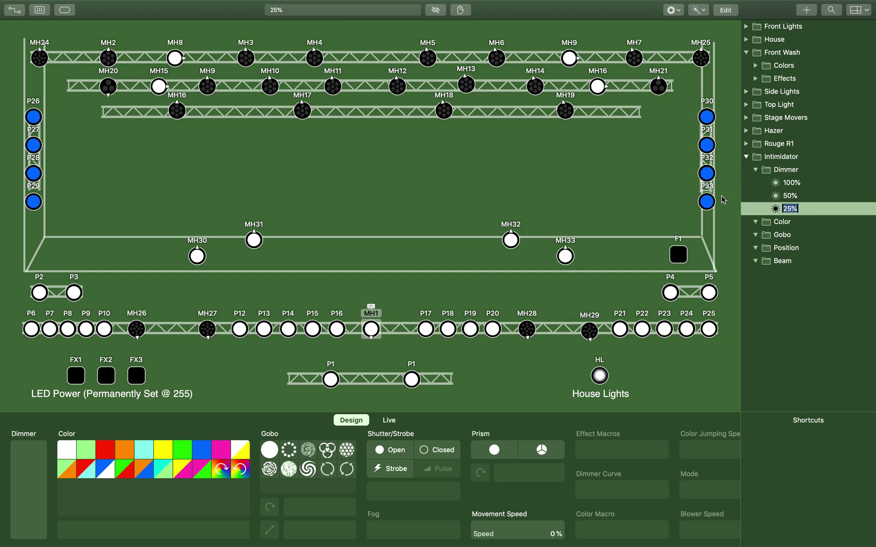
pyautogui.click(813, 287)
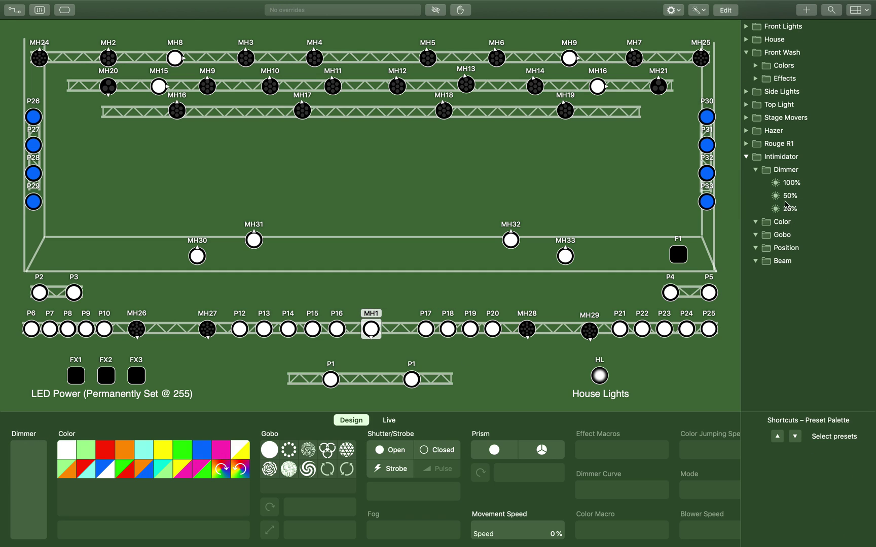
pyautogui.click(757, 170)
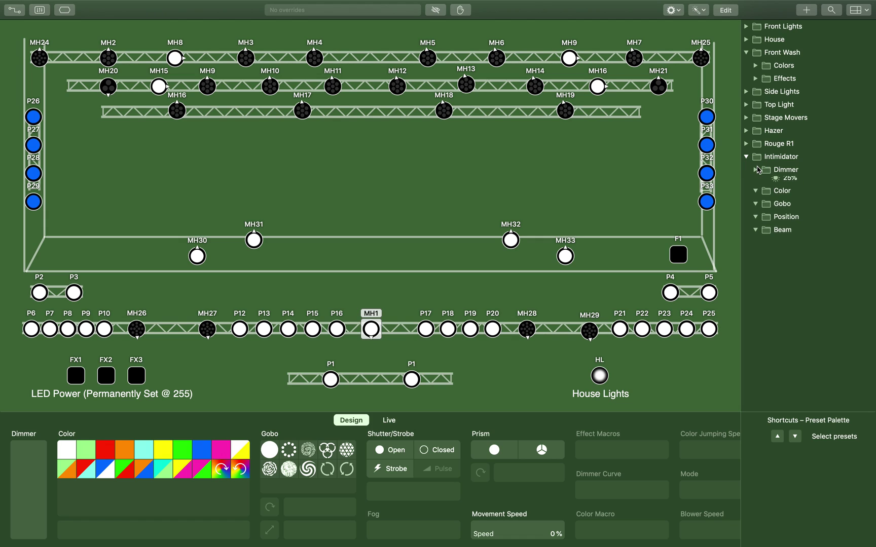
# In the Color folder, save Light Green, Red, Orange and Light Turquoise as MH1 colour presets
pyautogui.click(769, 186)
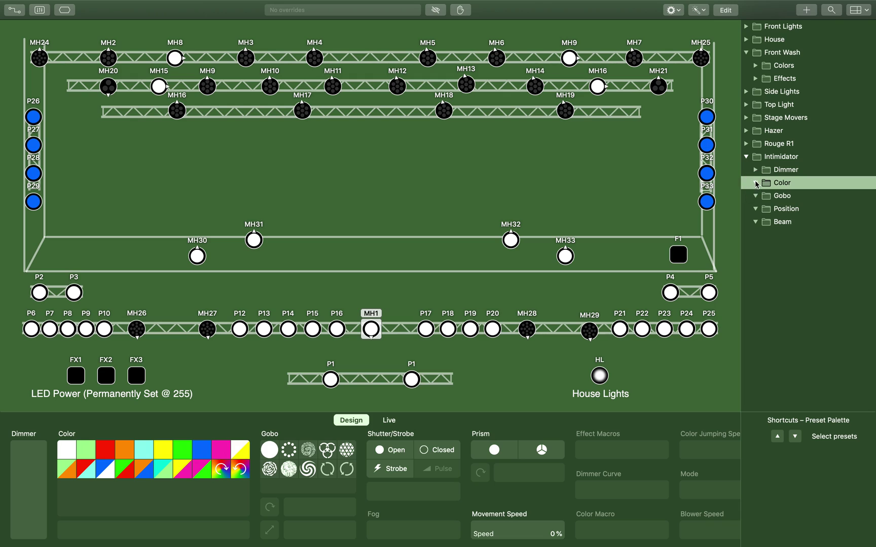
pyautogui.click(371, 329)
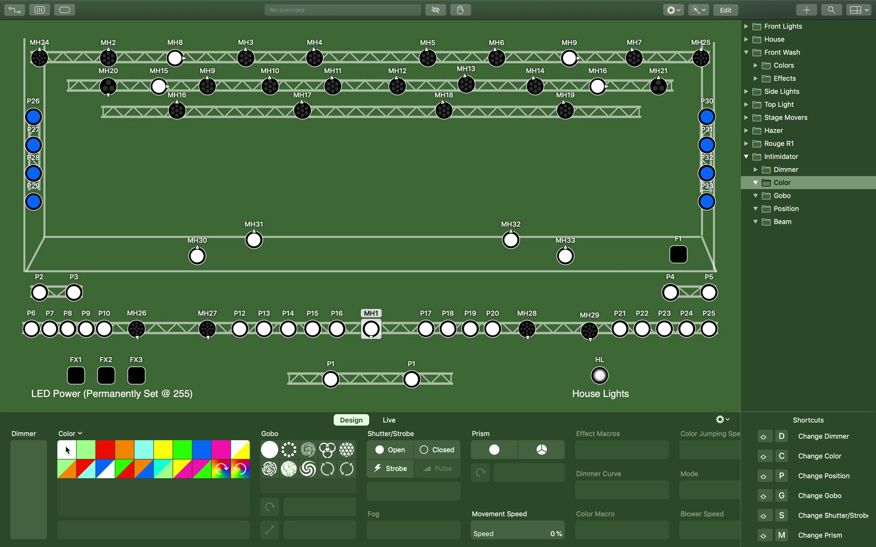
pyautogui.click(84, 452)
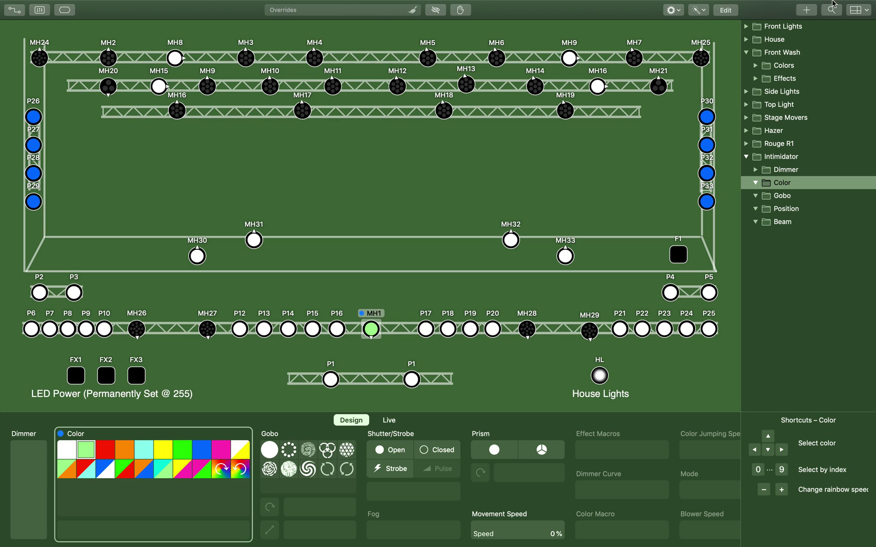
pyautogui.click(806, 10)
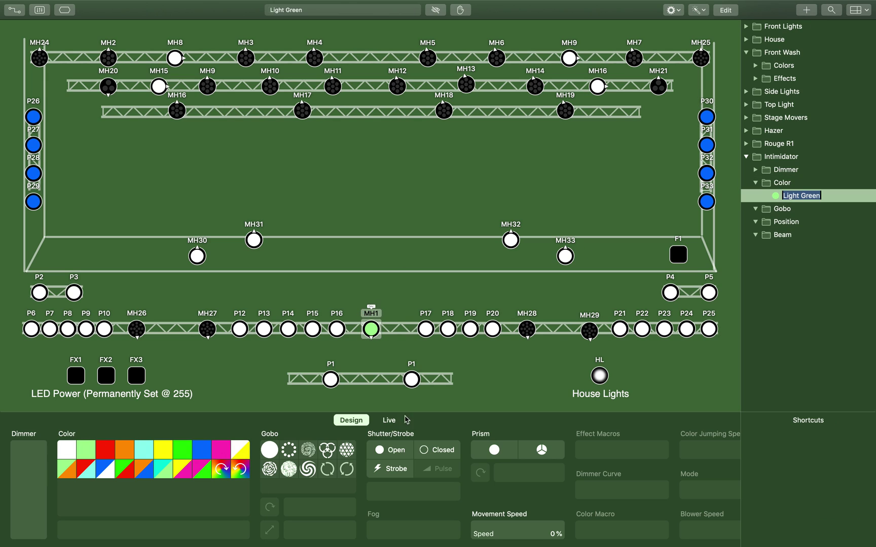
pyautogui.click(103, 460)
pyautogui.click(813, 10)
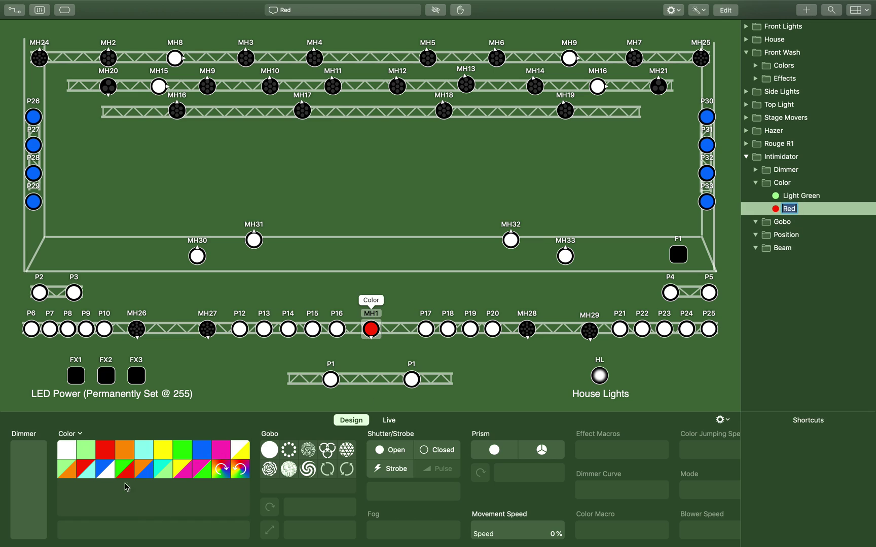
pyautogui.click(124, 452)
pyautogui.click(806, 9)
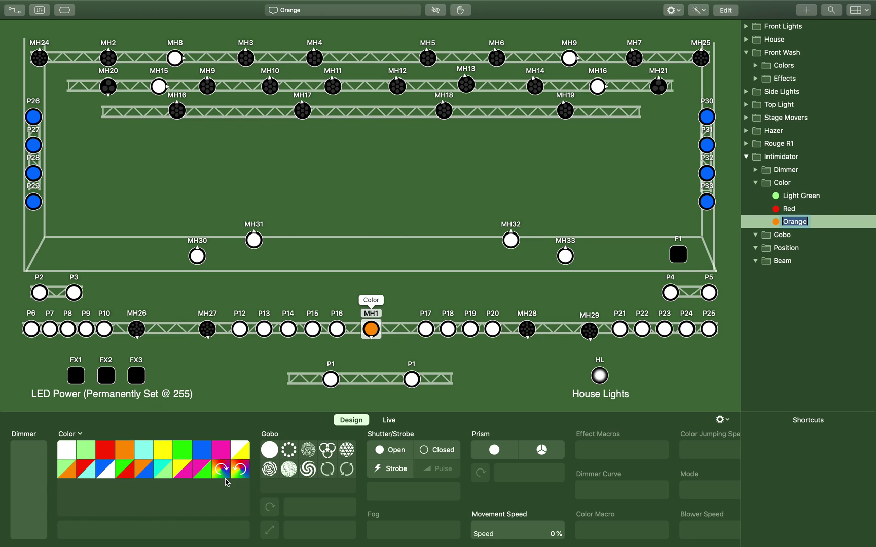
pyautogui.click(144, 450)
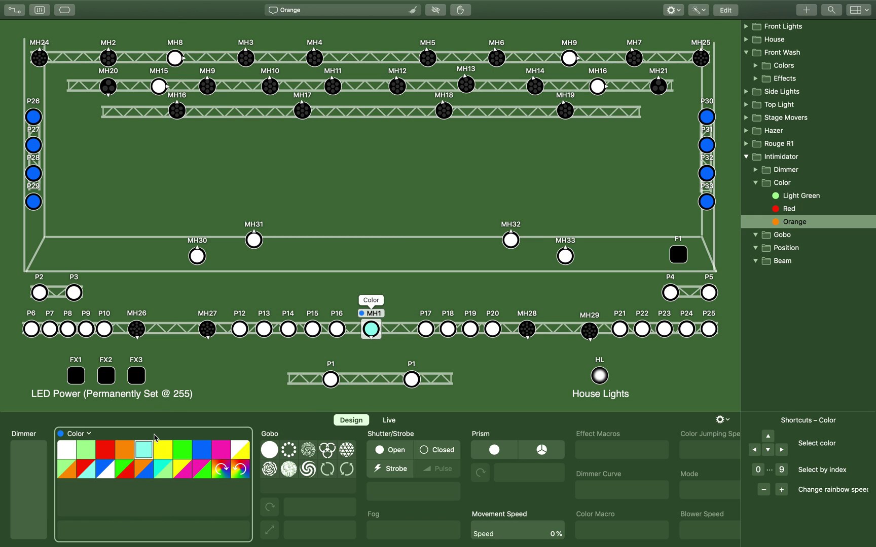
pyautogui.click(806, 10)
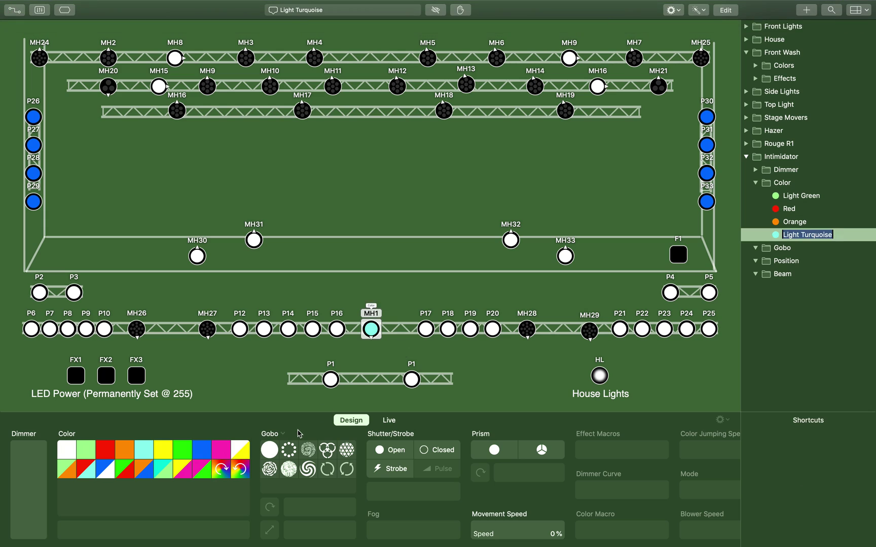
# Save Yellow, Green, Blue and Magenta as further colour presets
pyautogui.click(160, 454)
pyautogui.click(806, 10)
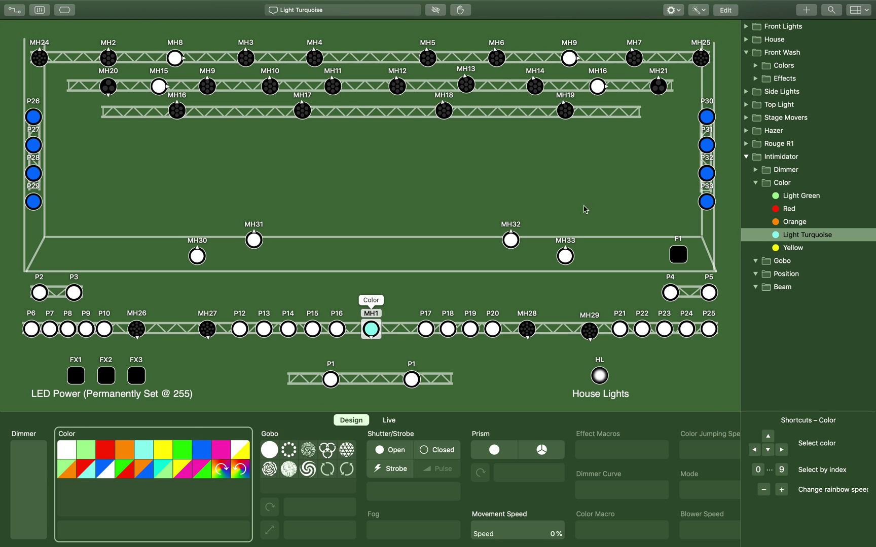
pyautogui.click(180, 452)
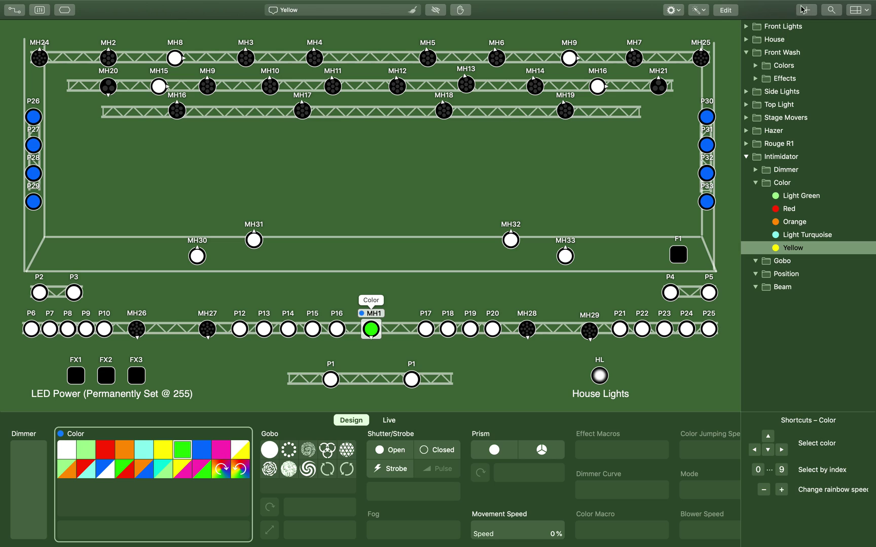
pyautogui.click(802, 10)
pyautogui.click(199, 455)
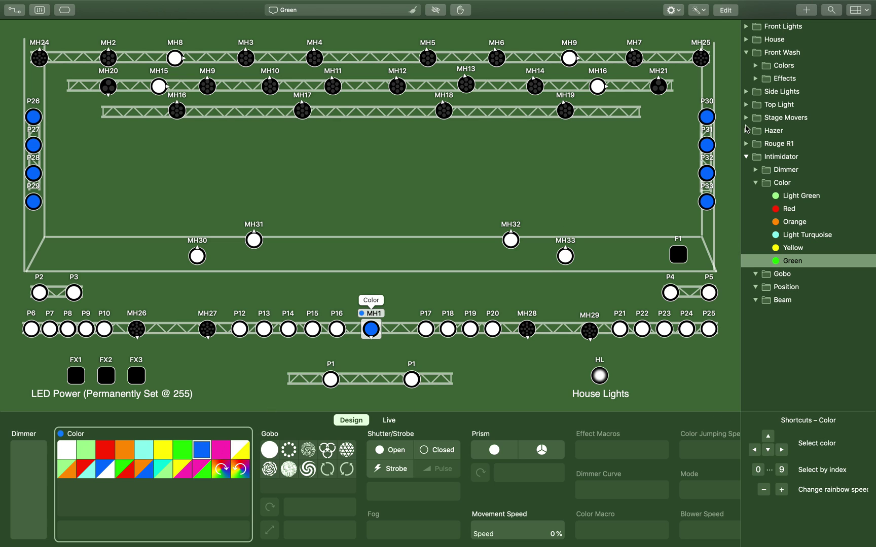
pyautogui.click(805, 9)
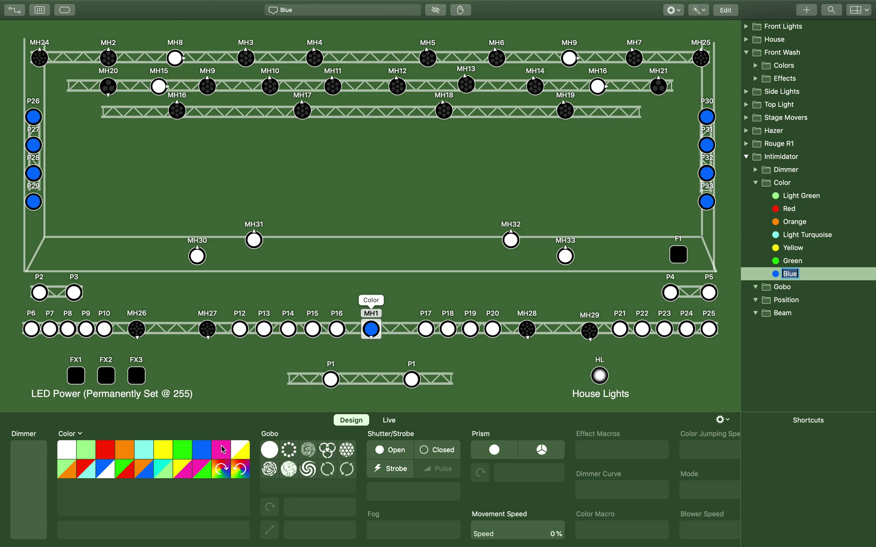
pyautogui.click(222, 448)
pyautogui.click(805, 10)
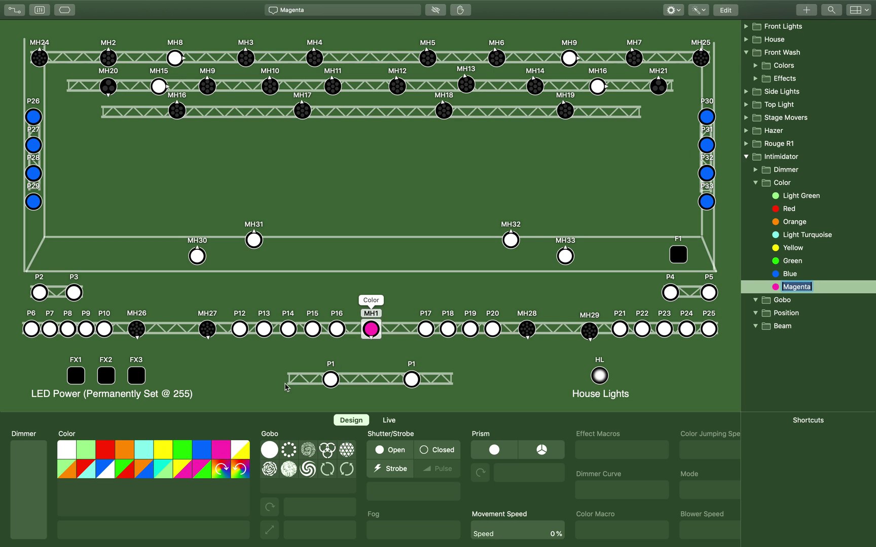
# Add White/Yellow, Light Green/Orange and Red/Light Turquoise split-colour presets, then delete them
pyautogui.click(239, 450)
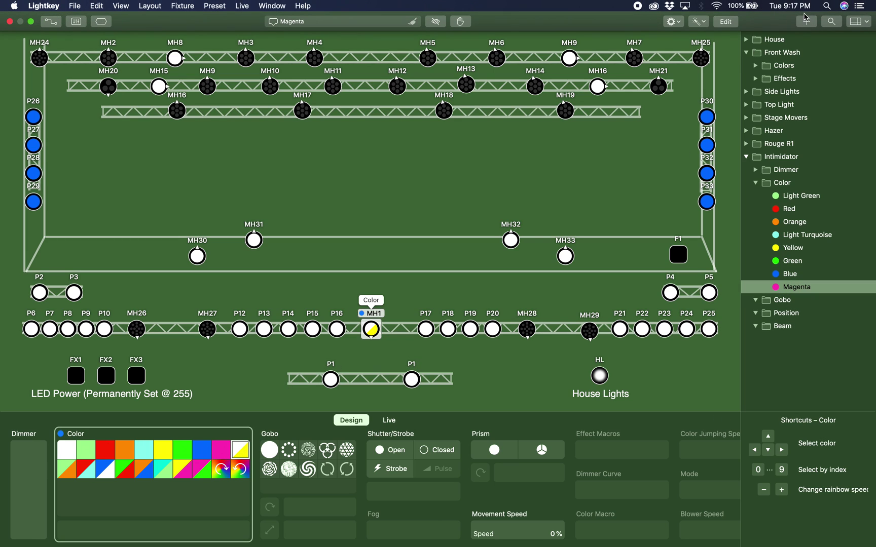
pyautogui.click(806, 21)
pyautogui.click(63, 468)
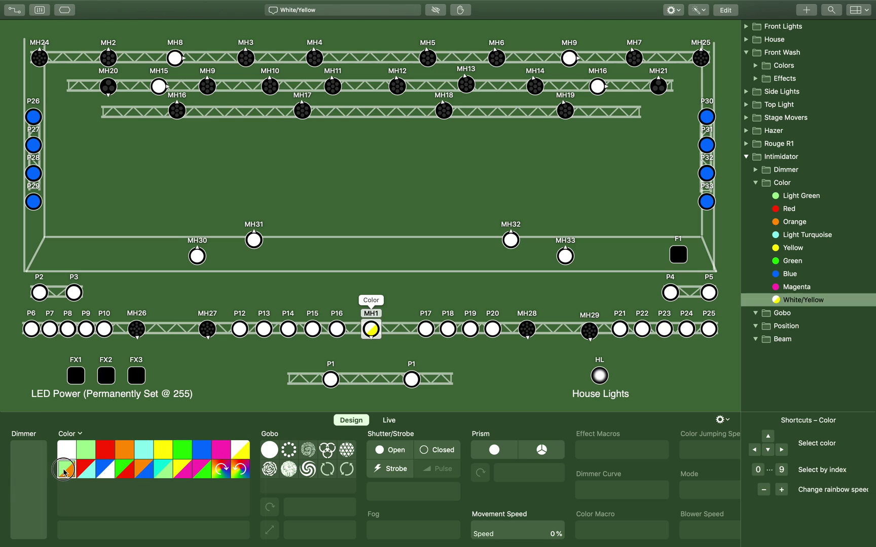
pyautogui.click(802, 12)
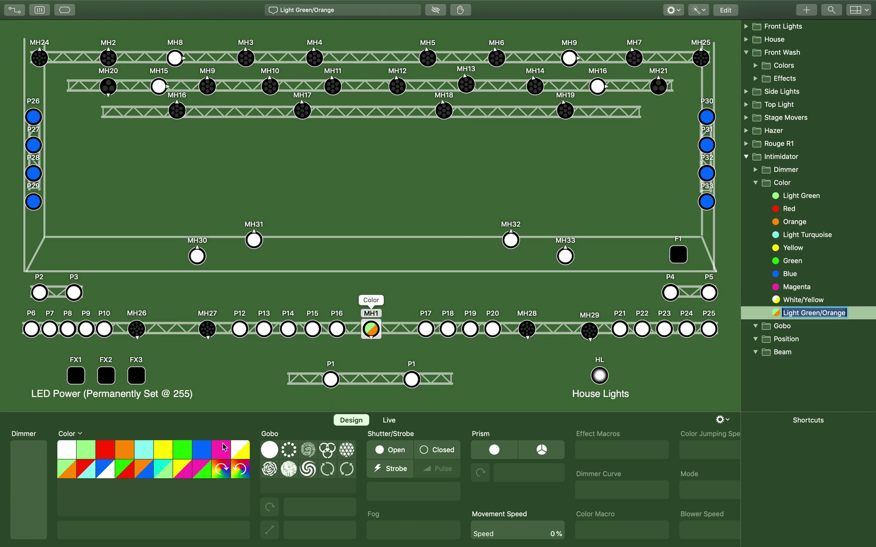
pyautogui.click(91, 475)
pyautogui.click(806, 10)
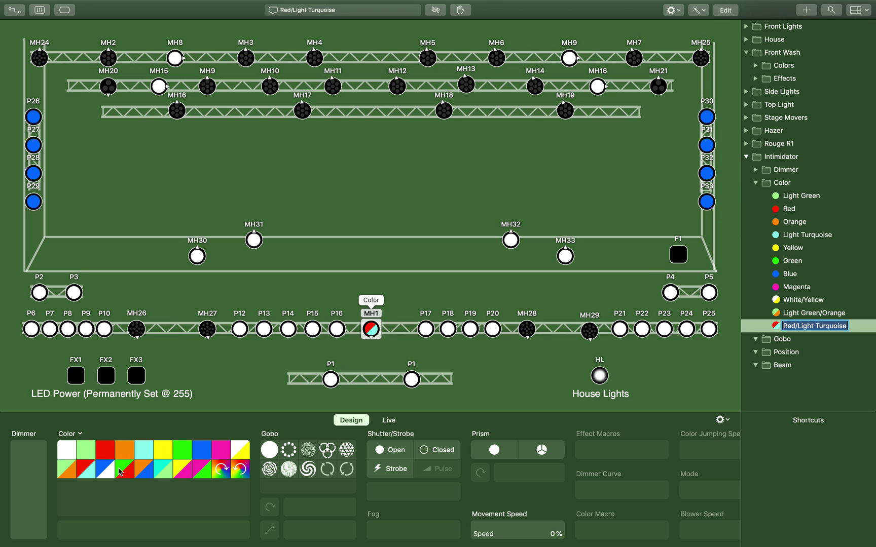
pyautogui.click(816, 303)
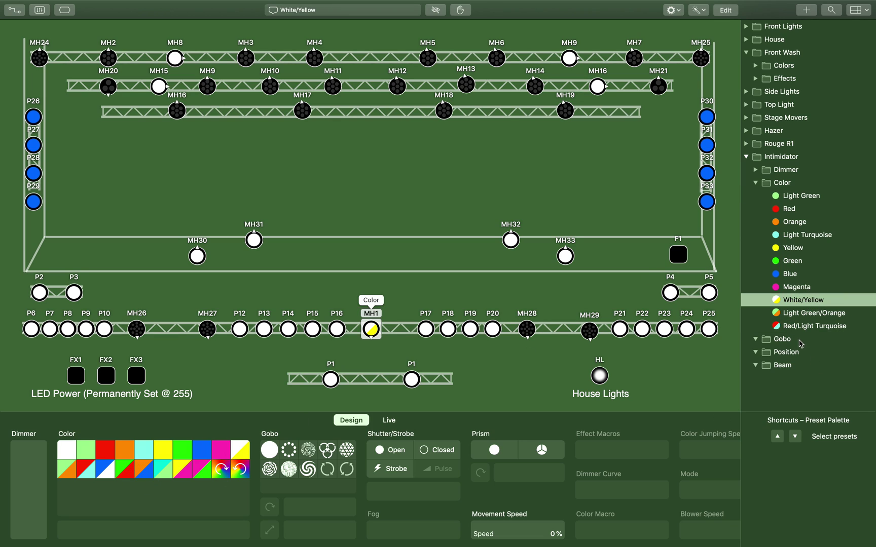
pyautogui.press('BackSpace')
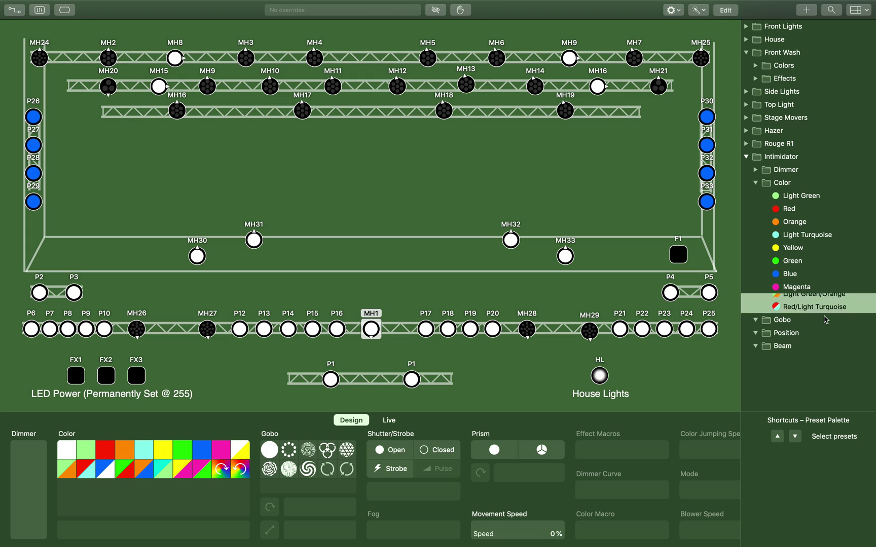
# Preview Magenta, Yellow, Orange, Light Green and Red on MH1, then collapse the Color folder
pyautogui.click(821, 287)
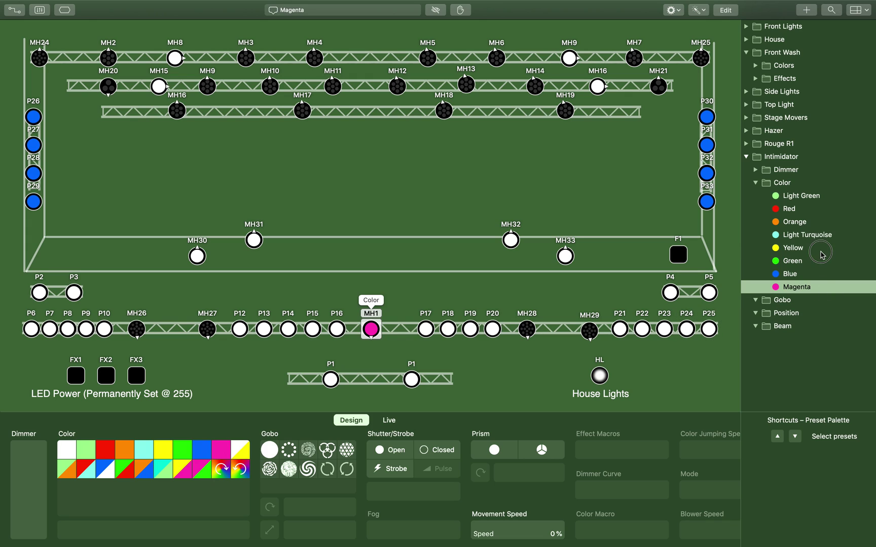
pyautogui.click(820, 250)
pyautogui.click(807, 222)
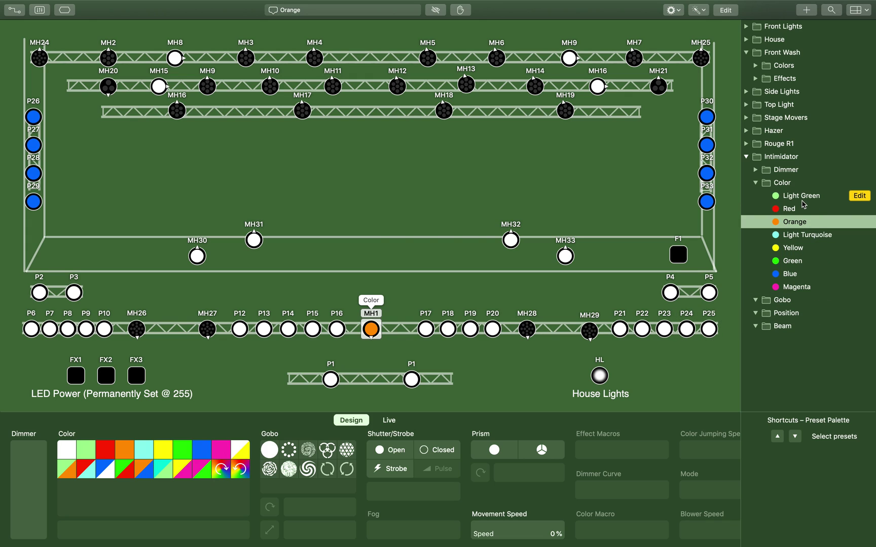
pyautogui.click(803, 197)
pyautogui.click(796, 209)
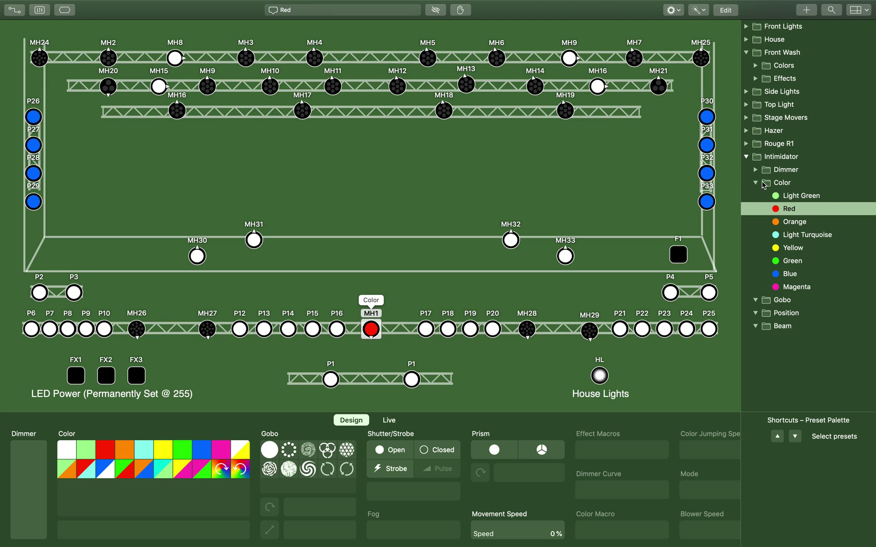
pyautogui.click(756, 184)
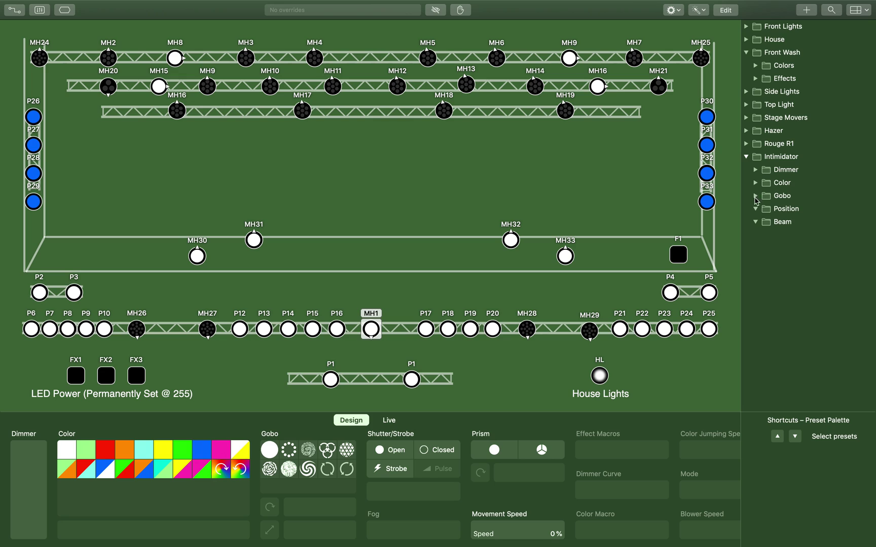
# In the Gobo folder, save MH1's Circle of 10 Beams, Beam Rounded and fourth gobo presets
pyautogui.click(771, 194)
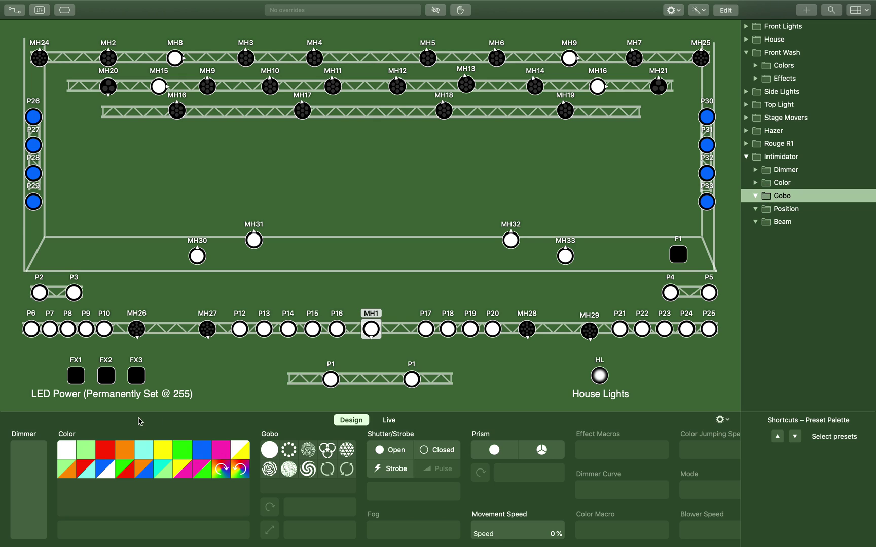
pyautogui.click(372, 330)
pyautogui.hotkey('shift', 'g')
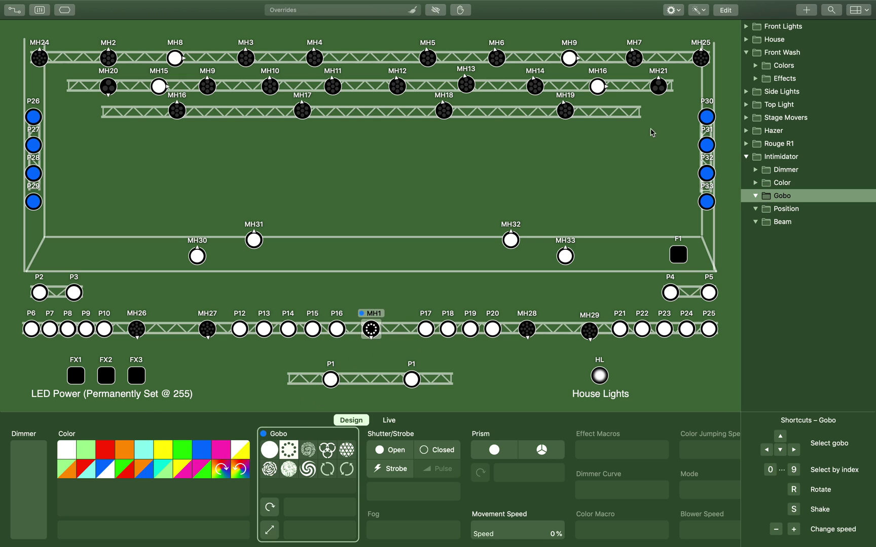
pyautogui.click(806, 10)
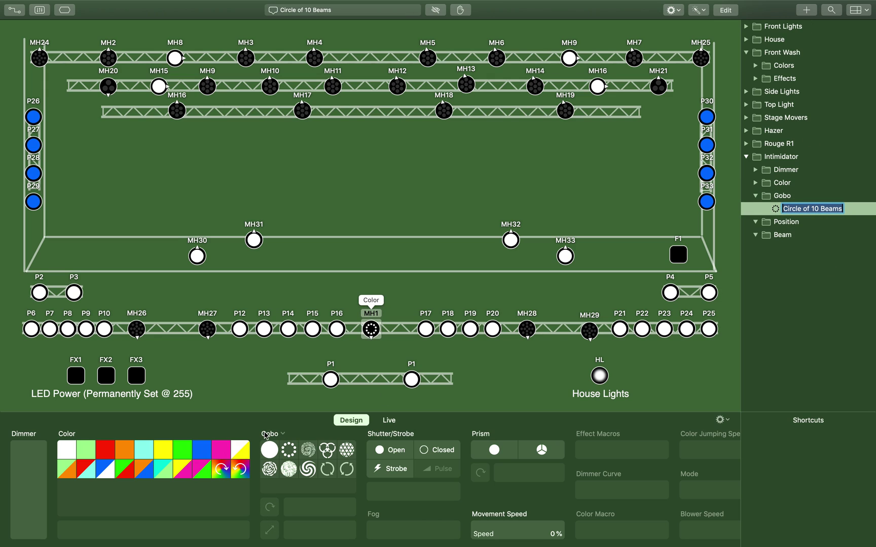
pyautogui.press('Return')
pyautogui.press('Right')
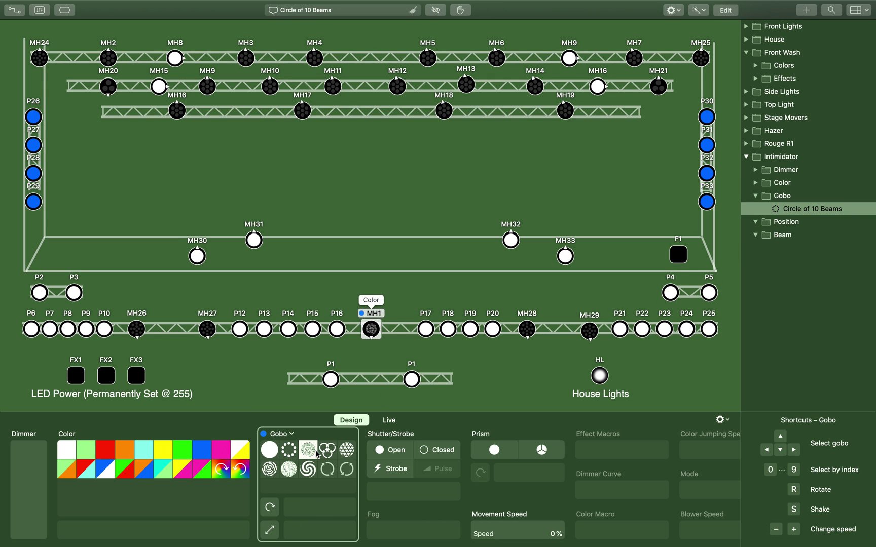
pyautogui.click(806, 10)
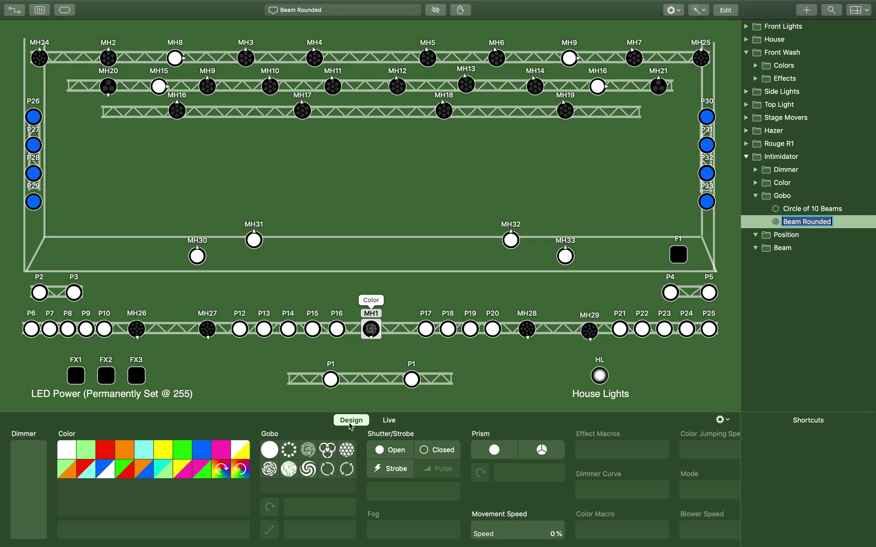
pyautogui.click(324, 455)
pyautogui.click(813, 13)
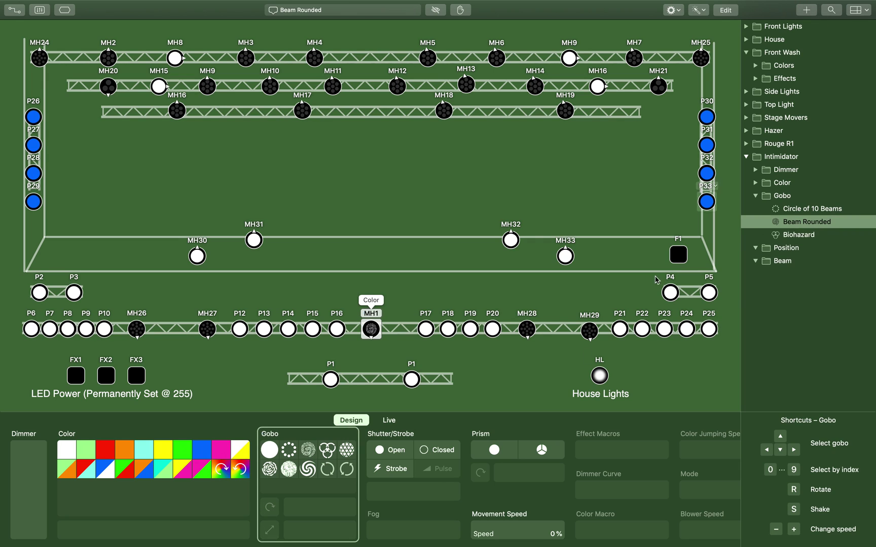
pyautogui.press('Return')
# Save Lines/Grid, Whirlpool/Rose, Glass/Rain Drops and Spiral/Twist gobo presets
pyautogui.press('Right')
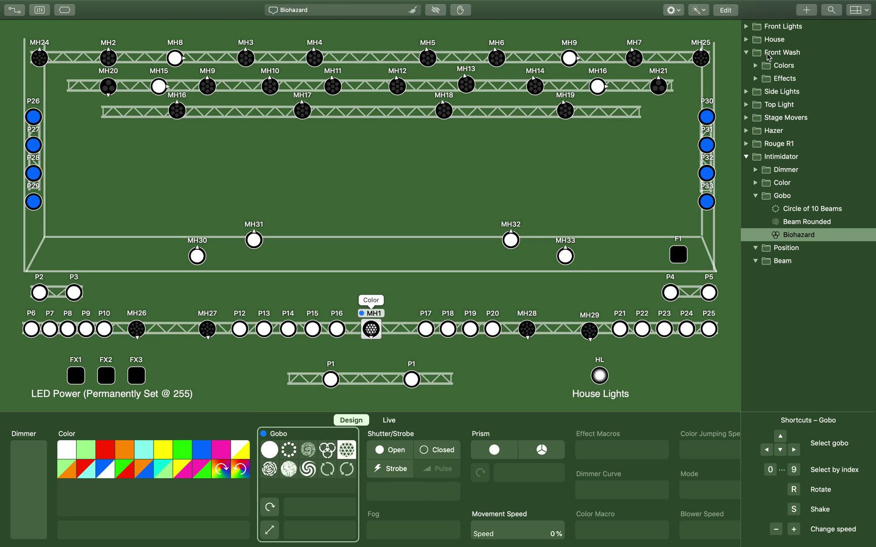
pyautogui.click(805, 9)
pyautogui.click(274, 469)
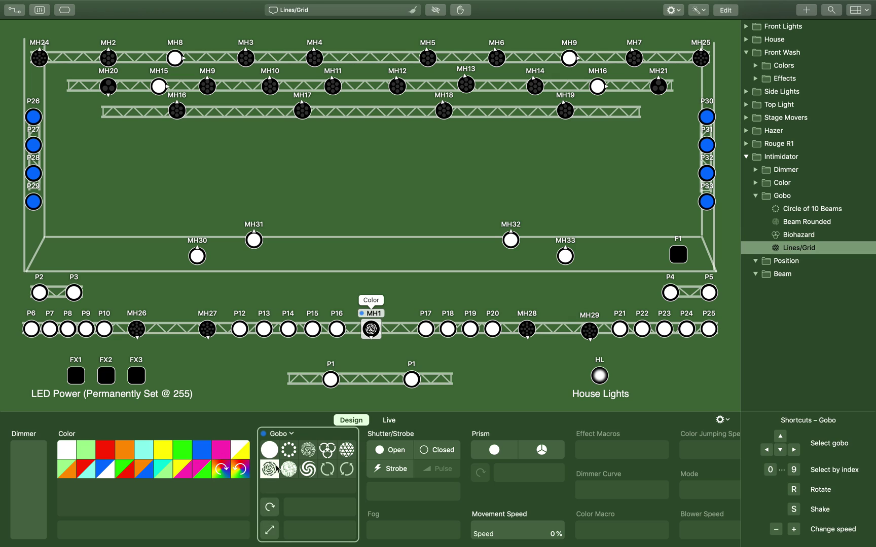
pyautogui.click(806, 9)
pyautogui.click(289, 470)
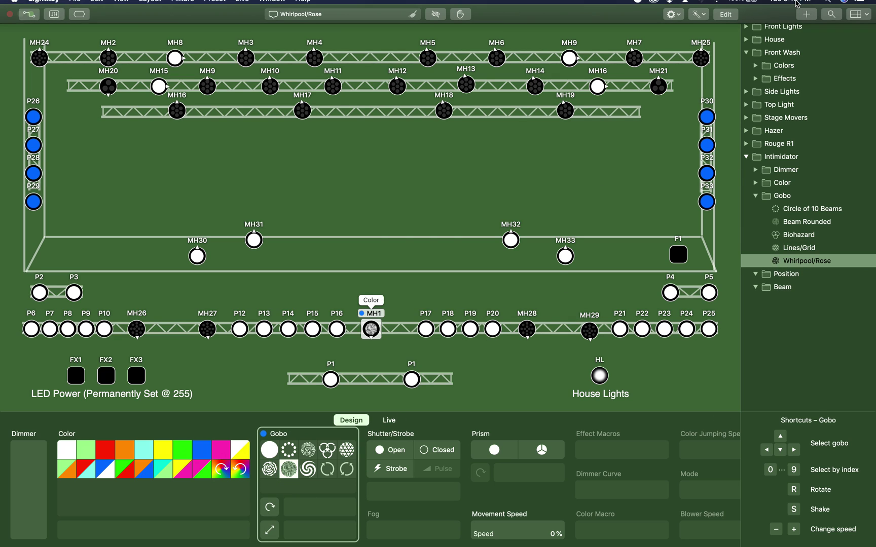
pyautogui.click(806, 22)
pyautogui.click(307, 469)
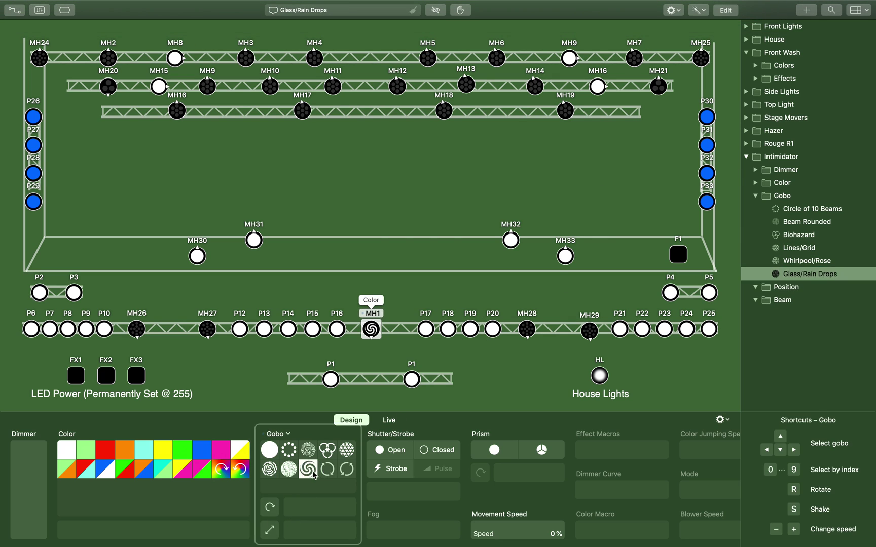
pyautogui.click(806, 9)
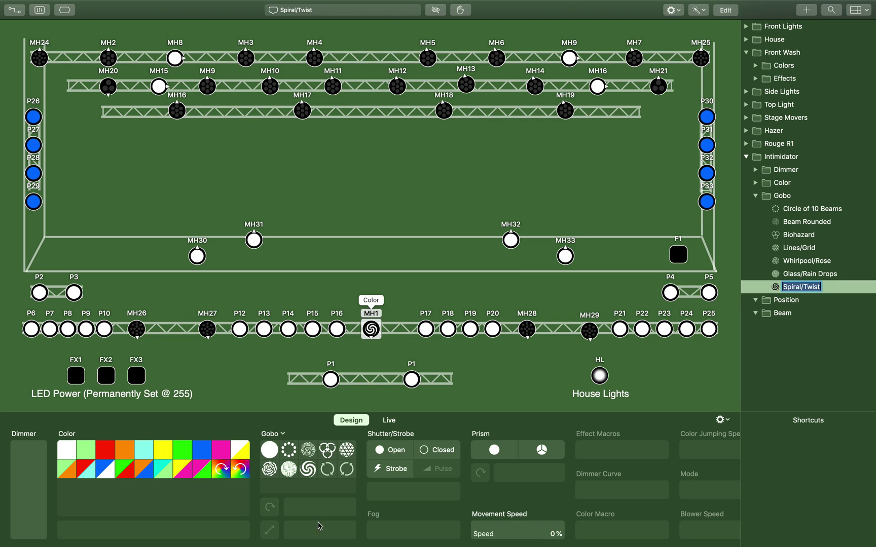
# Return MH1 to the open gobo with the shutter open, then reapply the spiral gobo
pyautogui.click(322, 471)
pyautogui.click(349, 470)
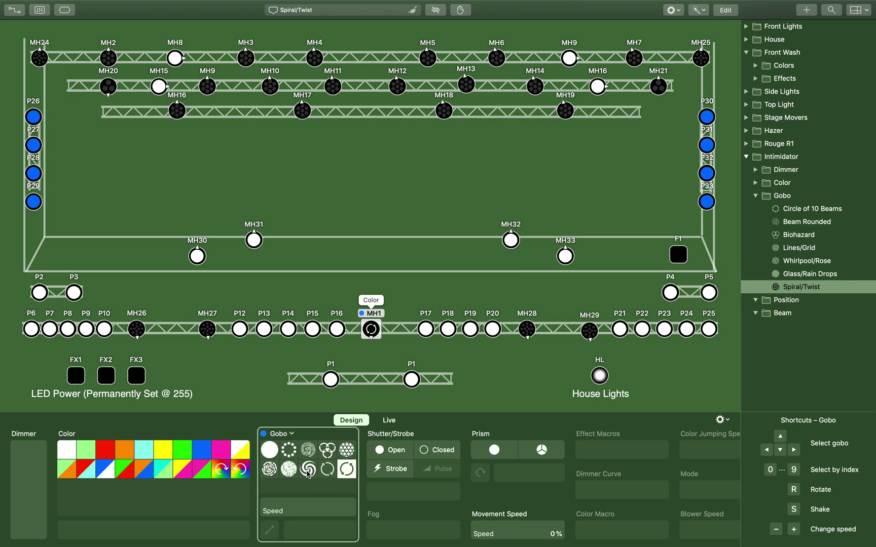
pyautogui.click(306, 470)
pyautogui.click(280, 449)
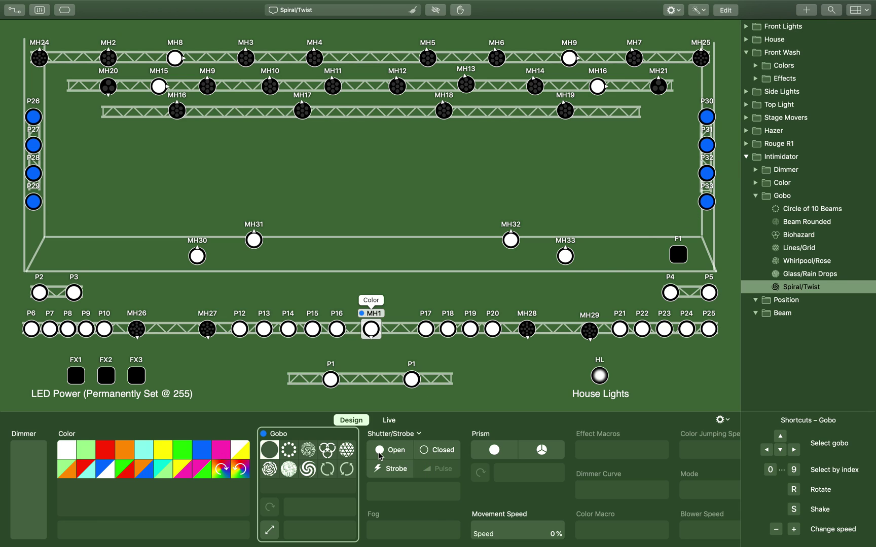
pyautogui.click(398, 453)
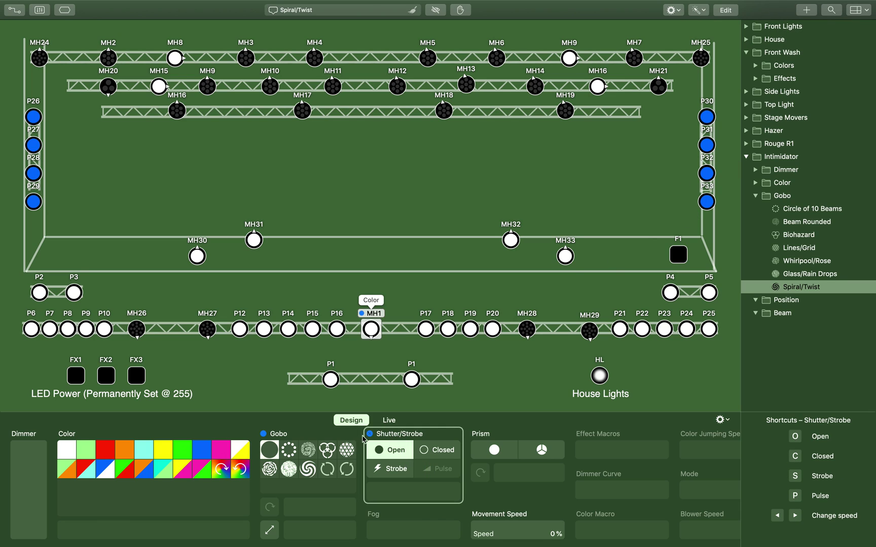
pyautogui.click(264, 437)
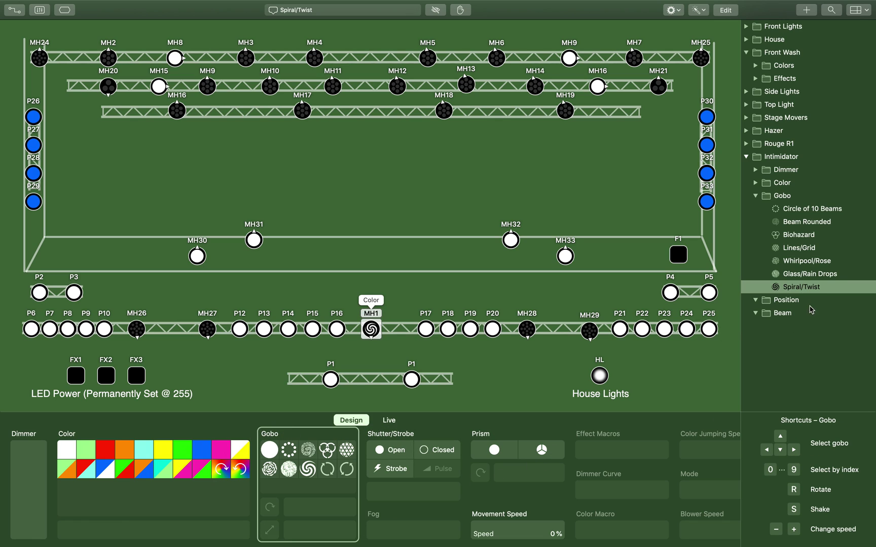
pyautogui.click(754, 314)
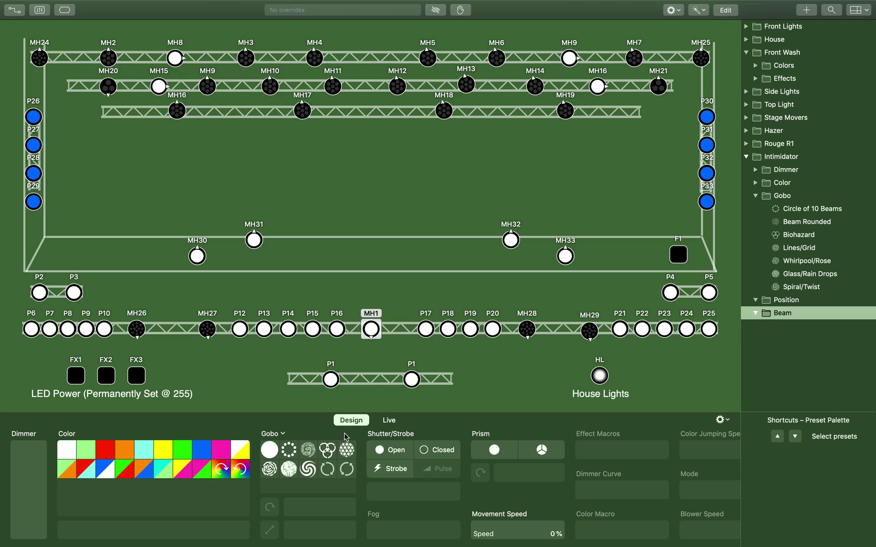
# Give MH1 the three-facet prism and save it as 'Three-Facet Prism' in the Beam folder
pyautogui.click(545, 454)
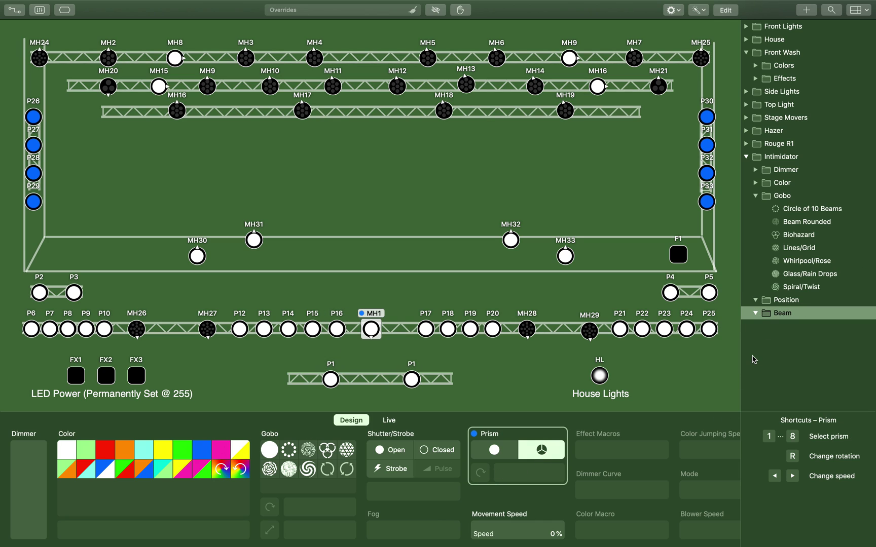
pyautogui.click(783, 313)
pyautogui.click(371, 330)
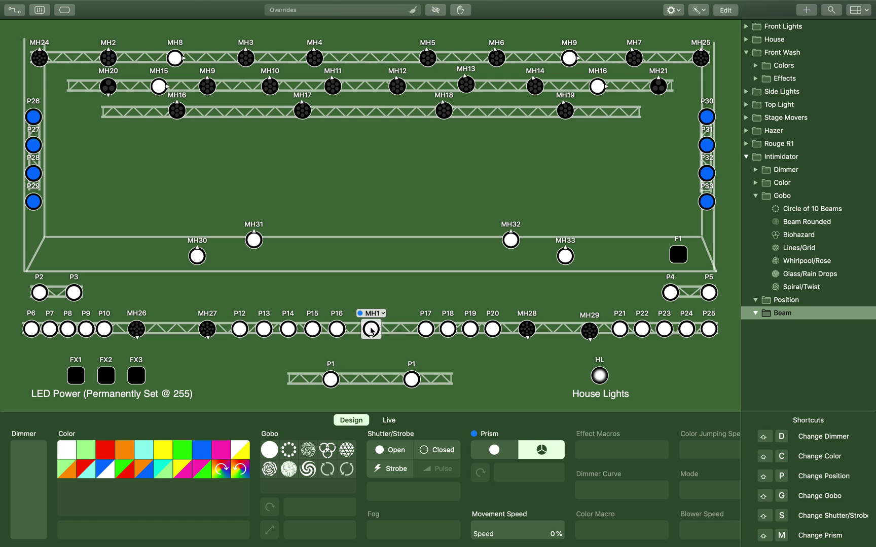
pyautogui.scroll(-1, 836, 536)
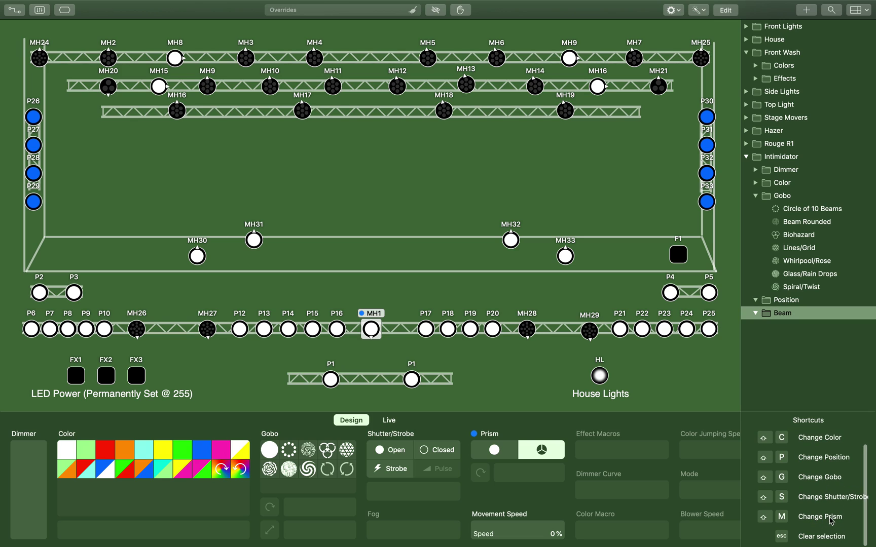
pyautogui.scroll(2, 826, 494)
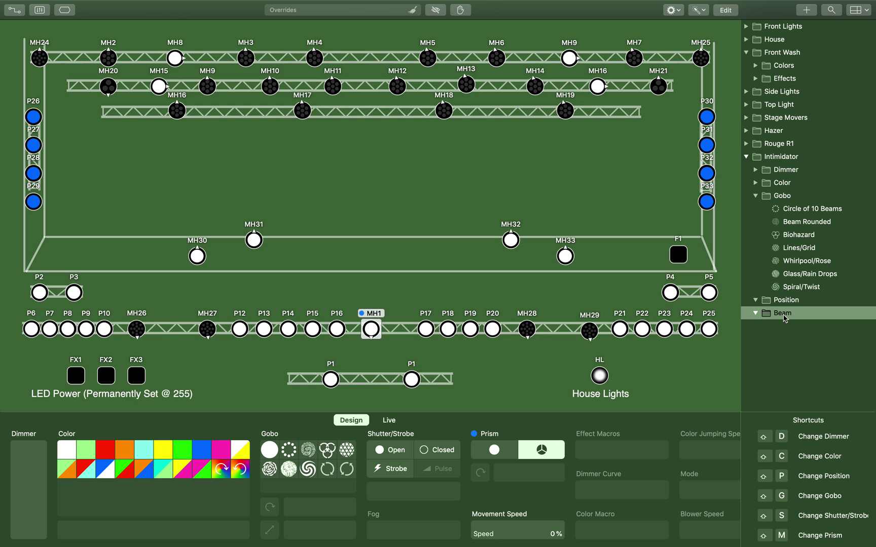
pyautogui.click(806, 10)
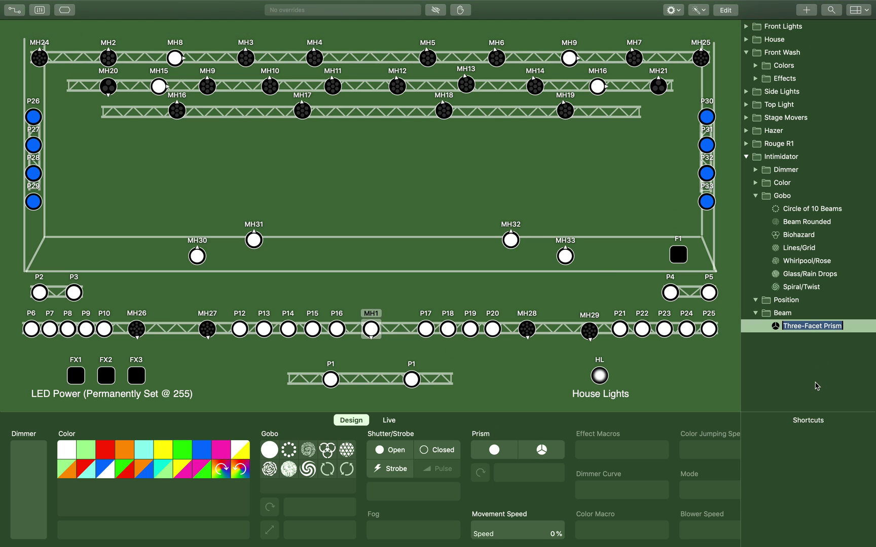
pyautogui.click(819, 369)
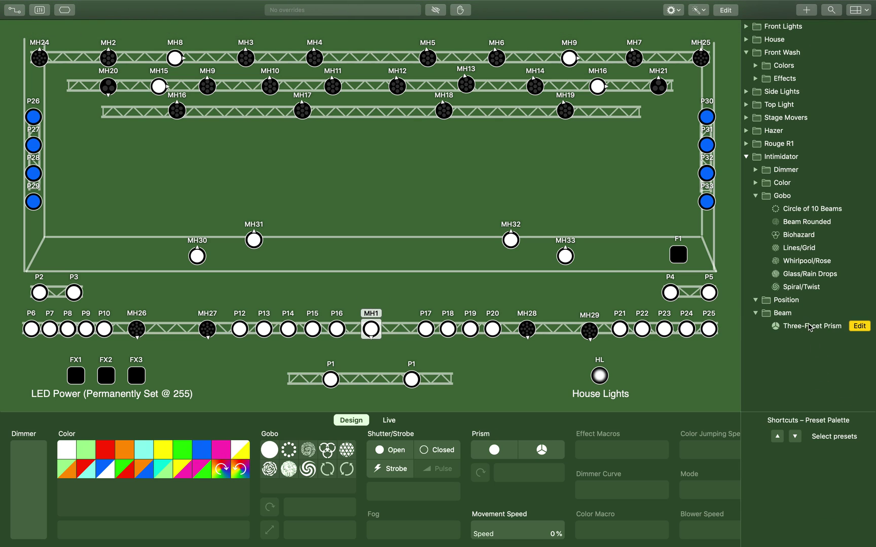
pyautogui.click(756, 301)
# Select the Position folder and collapse the Beam and Gobo folders
pyautogui.click(778, 305)
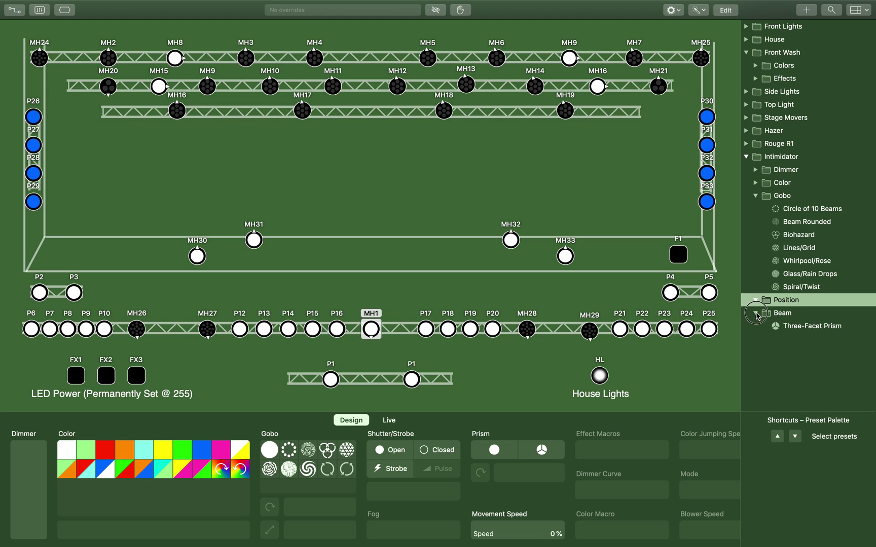
pyautogui.click(755, 313)
pyautogui.click(756, 196)
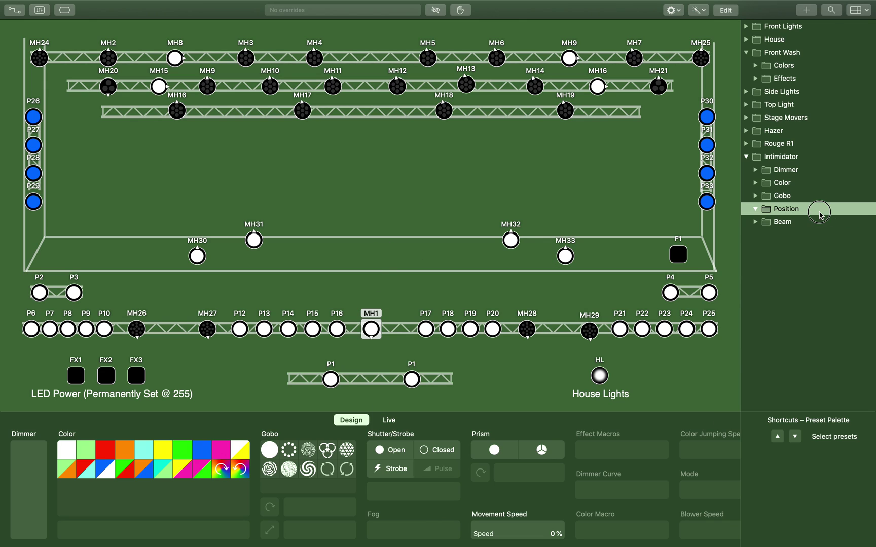
# Set MH1 to pan +270° and tilt +50°, then save it as a position preset
pyautogui.click(372, 339)
pyautogui.press('p')
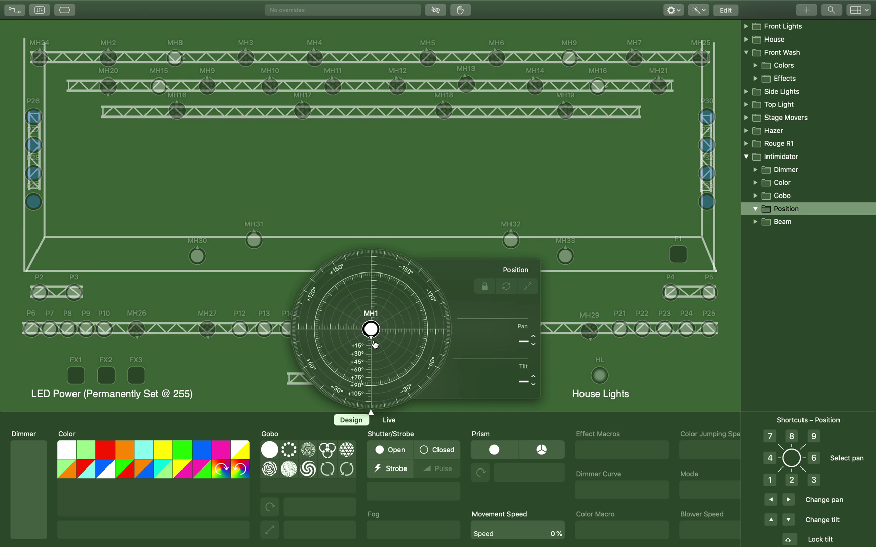
pyautogui.press('6')
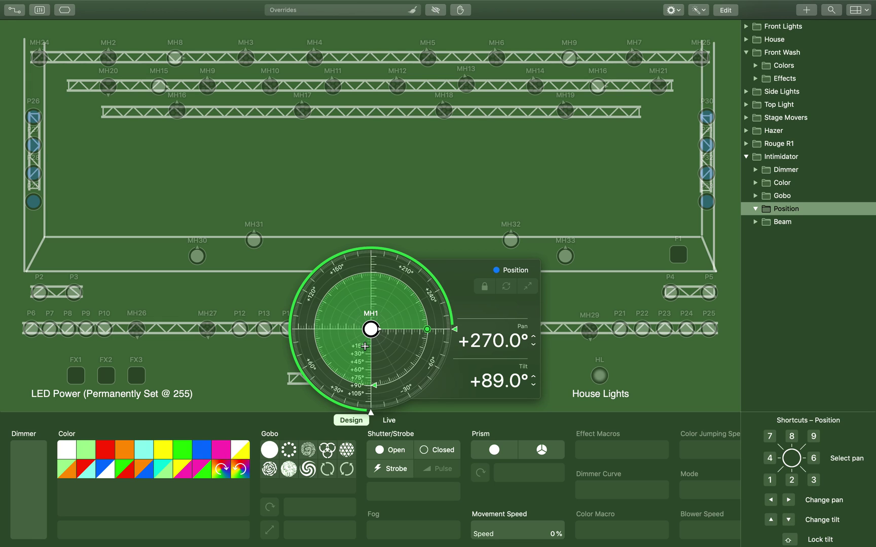
pyautogui.press('Down')
pyautogui.press('2')
pyautogui.press('6')
pyautogui.press('Down')
pyautogui.press('Down')
pyautogui.press('Down')
pyautogui.press('Down')
pyautogui.press('Down')
pyautogui.press('Down')
pyautogui.press('Down')
pyautogui.press('Down')
pyautogui.press('Down')
pyautogui.press('Down')
pyautogui.press('Down')
pyautogui.press('Down')
pyautogui.press('Down')
pyautogui.press('Down')
pyautogui.press('Down')
pyautogui.press('Down')
pyautogui.press('Down')
pyautogui.press('Down')
pyautogui.press('Down')
pyautogui.press('Down')
pyautogui.press('Down')
pyautogui.press('Down')
pyautogui.press('Down')
pyautogui.press('Down')
pyautogui.press('Down')
pyautogui.press('Down')
pyautogui.press('Down')
pyautogui.press('Down')
pyautogui.press('Down')
pyautogui.press('Down')
pyautogui.press('Down')
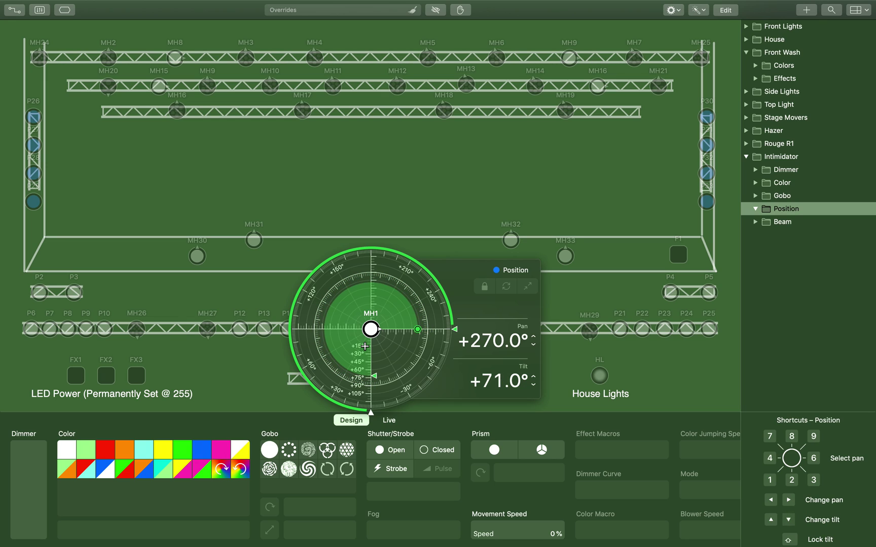
pyautogui.press('Down')
pyautogui.press('Down')
pyautogui.press('Down')
pyautogui.press('Down')
pyautogui.press('Down')
pyautogui.press('Down')
pyautogui.press('Down')
pyautogui.press('Down')
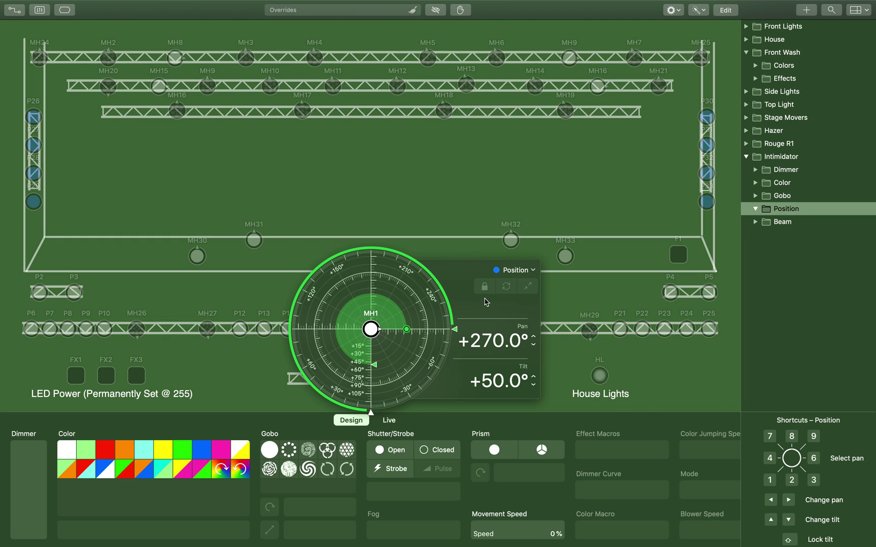
pyautogui.click(809, 14)
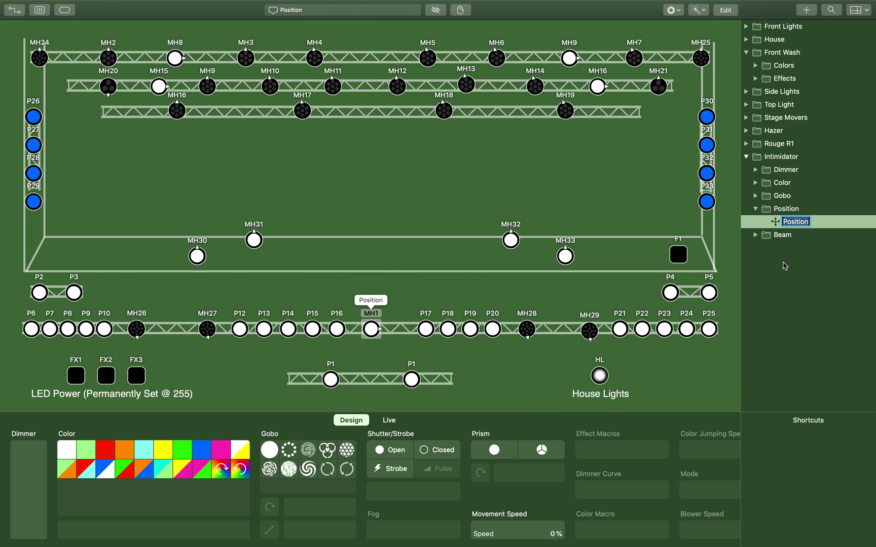
# Name the preset 'Center Stage' and collapse the Position, Beam and Intimidator folders
pyautogui.write('Center Stage')
pyautogui.press('Return')
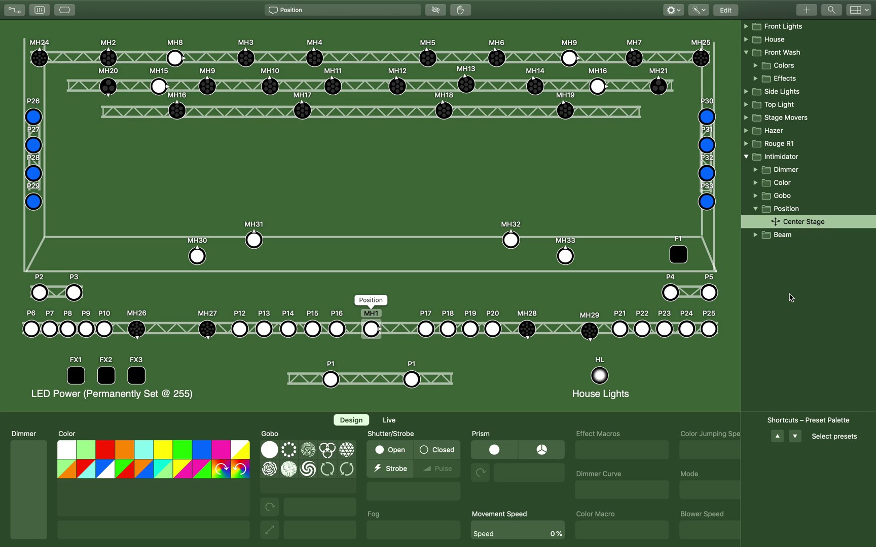
pyautogui.click(755, 209)
pyautogui.click(756, 222)
pyautogui.click(756, 222)
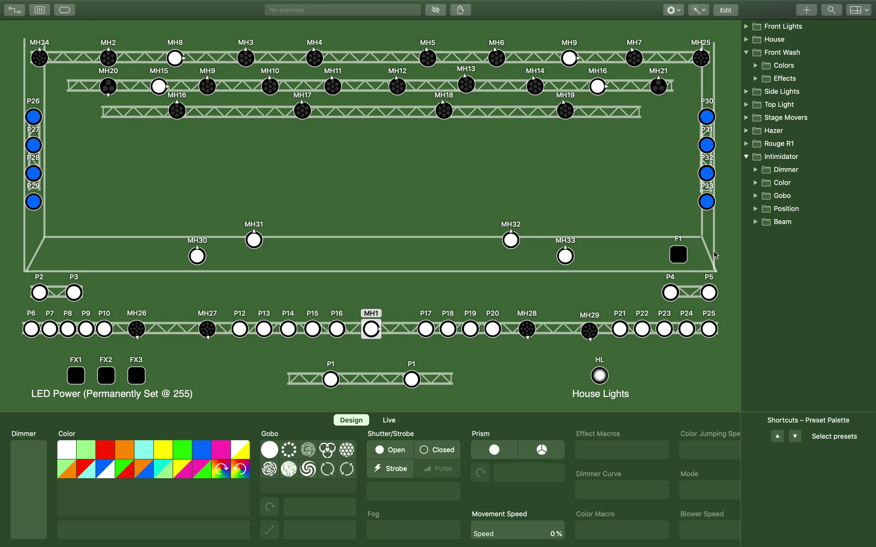
pyautogui.click(748, 159)
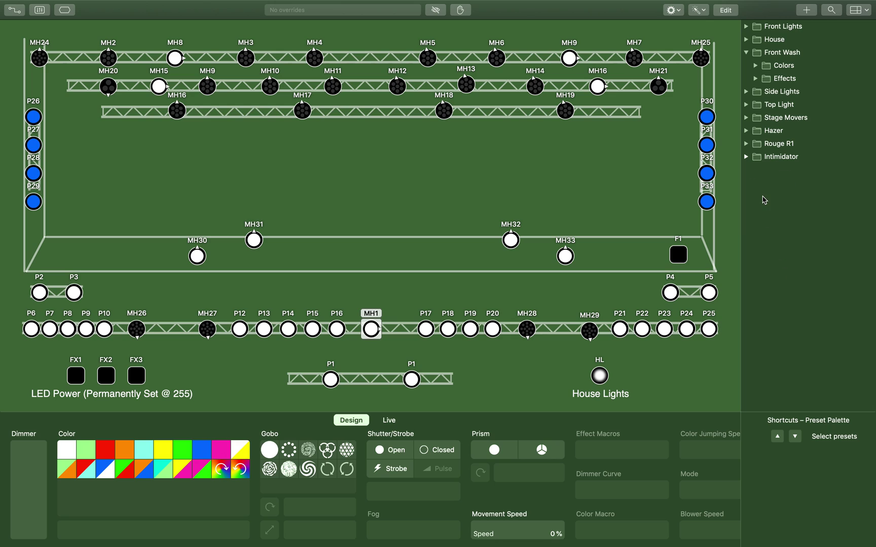
pyautogui.click(746, 158)
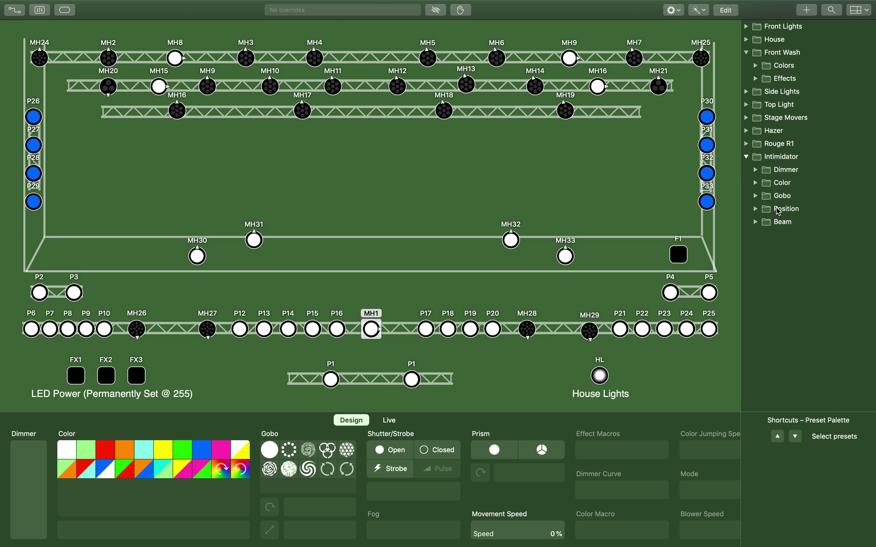
pyautogui.click(755, 184)
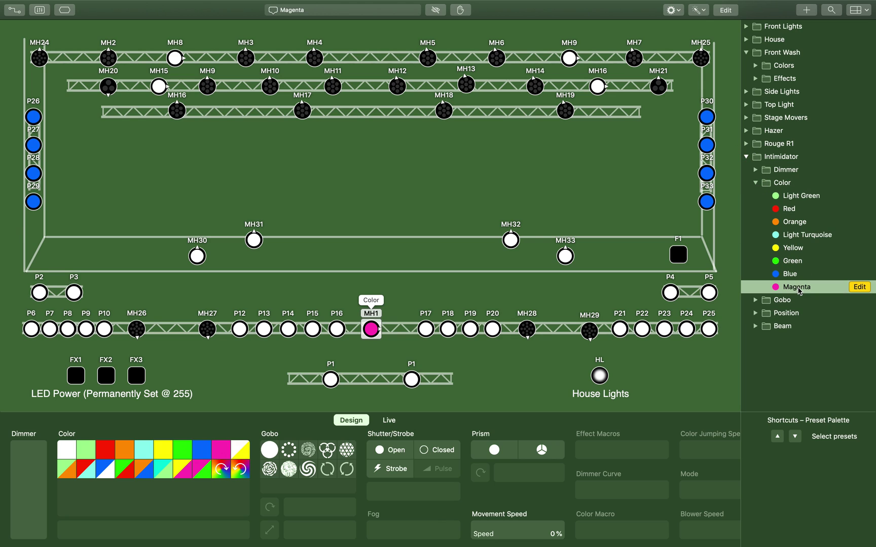
pyautogui.click(756, 183)
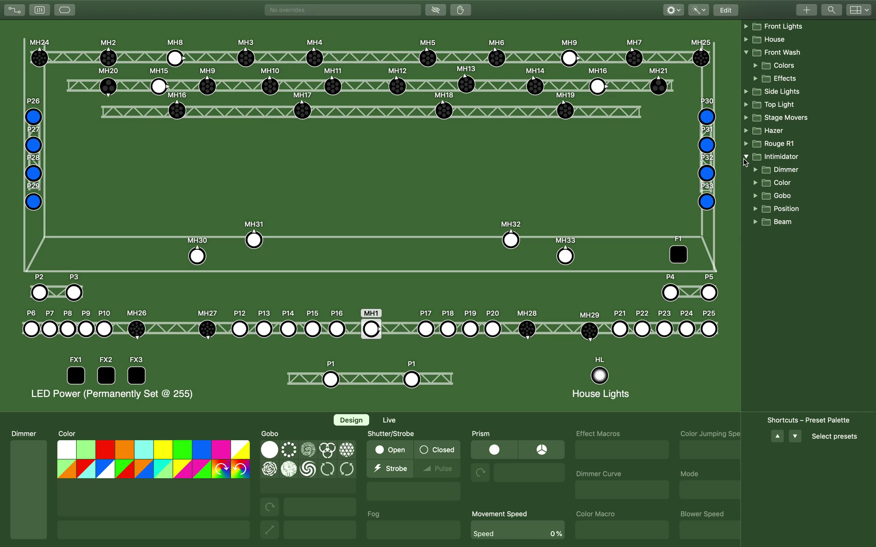
pyautogui.click(745, 157)
pyautogui.click(746, 157)
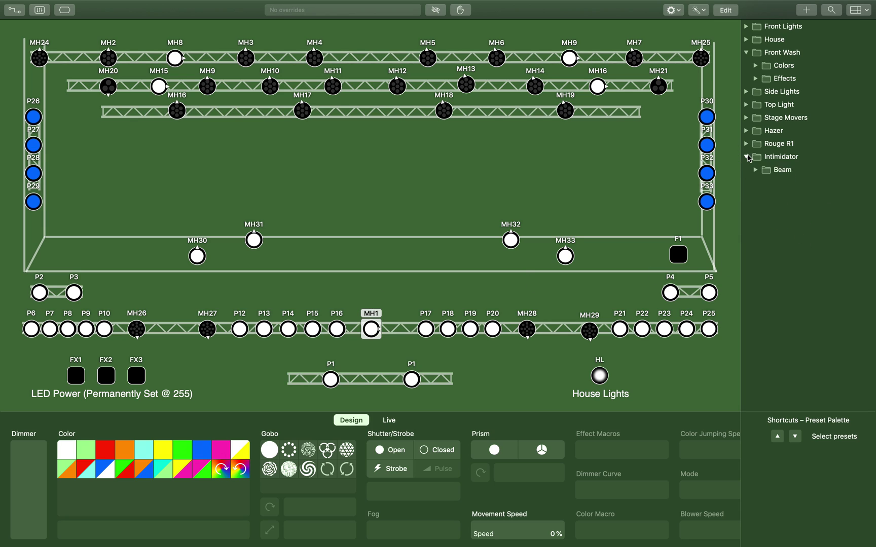
pyautogui.click(773, 220)
pyautogui.click(755, 222)
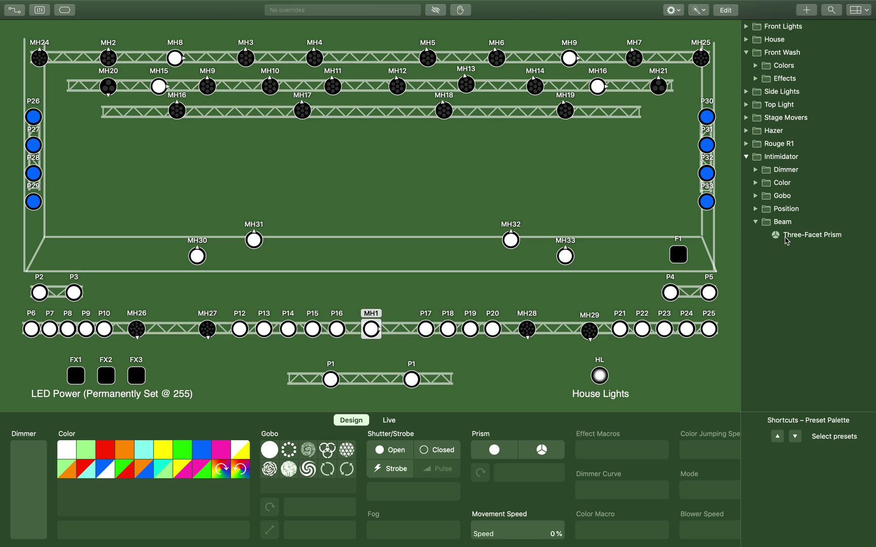
pyautogui.click(788, 235)
pyautogui.click(856, 235)
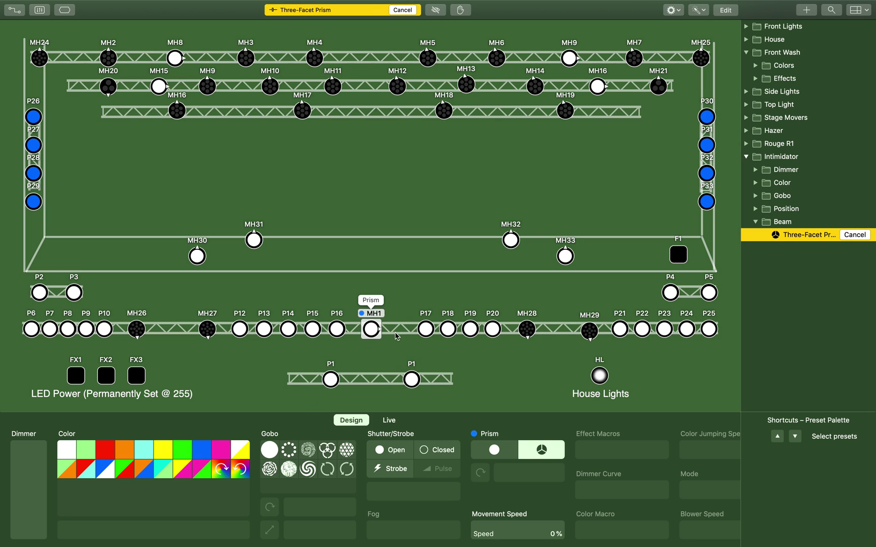
pyautogui.click(864, 237)
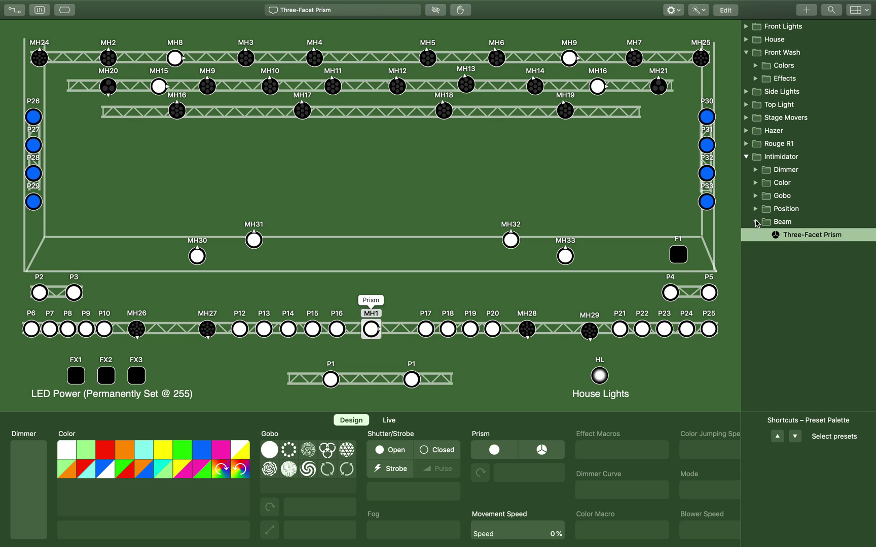
pyautogui.click(755, 222)
pyautogui.click(746, 158)
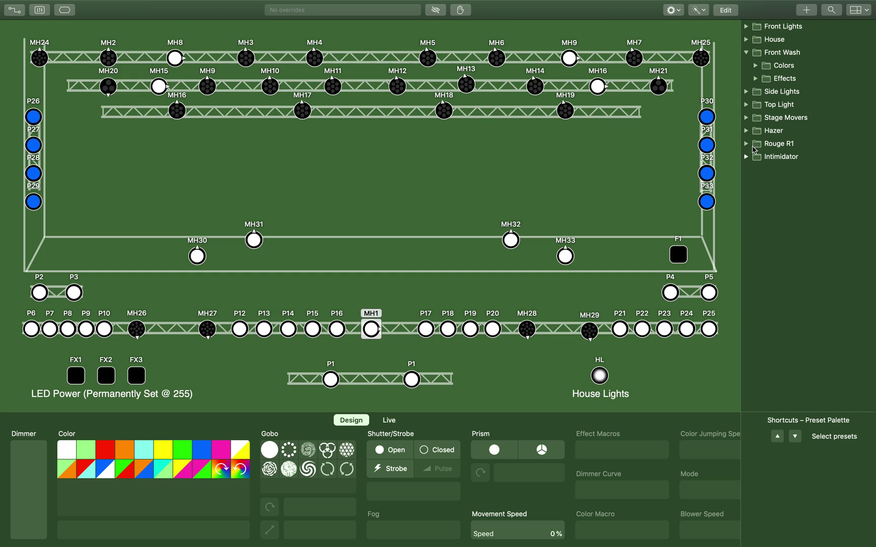
# Preview Side Lights colours Magenta, Orange, Light Green, Cyan, Light Blue and Dark Blue on stage
pyautogui.click(746, 157)
pyautogui.click(746, 157)
pyautogui.click(747, 92)
pyautogui.click(755, 106)
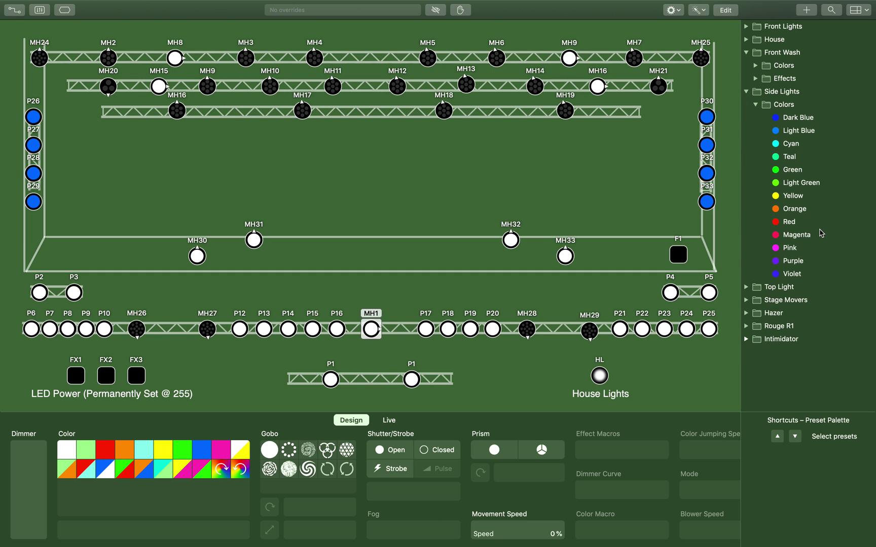
pyautogui.click(810, 234)
pyautogui.click(806, 209)
pyautogui.click(805, 183)
pyautogui.click(791, 143)
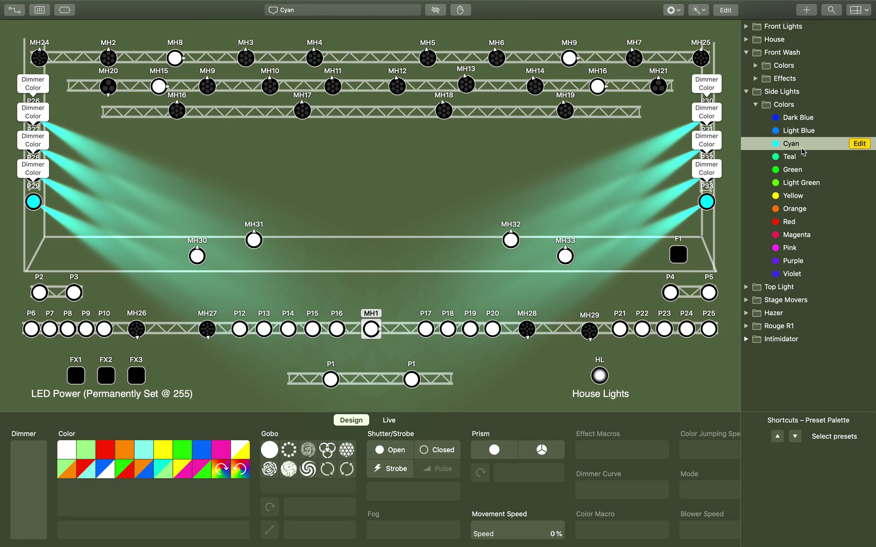
pyautogui.click(771, 130)
pyautogui.click(766, 118)
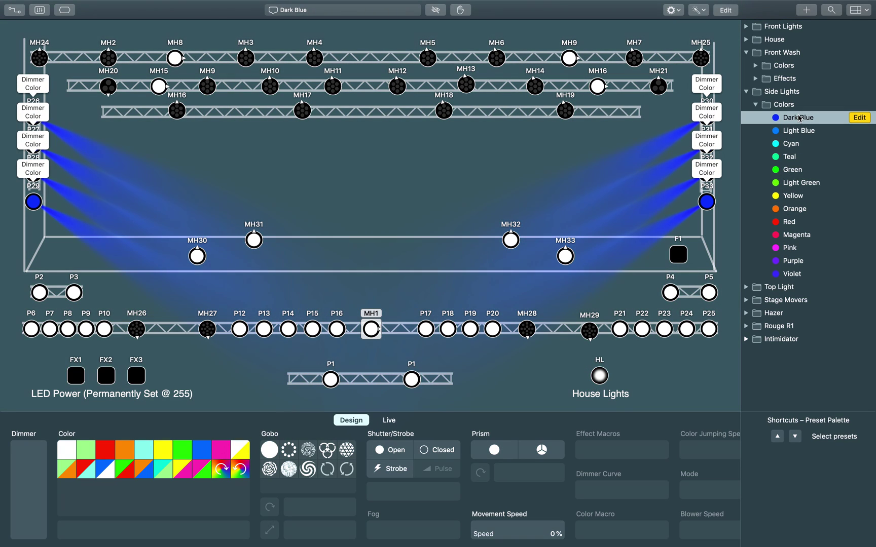
# Collapse the Side Lights colour list and the Side Lights and Front Wash folders
pyautogui.click(755, 105)
pyautogui.click(747, 93)
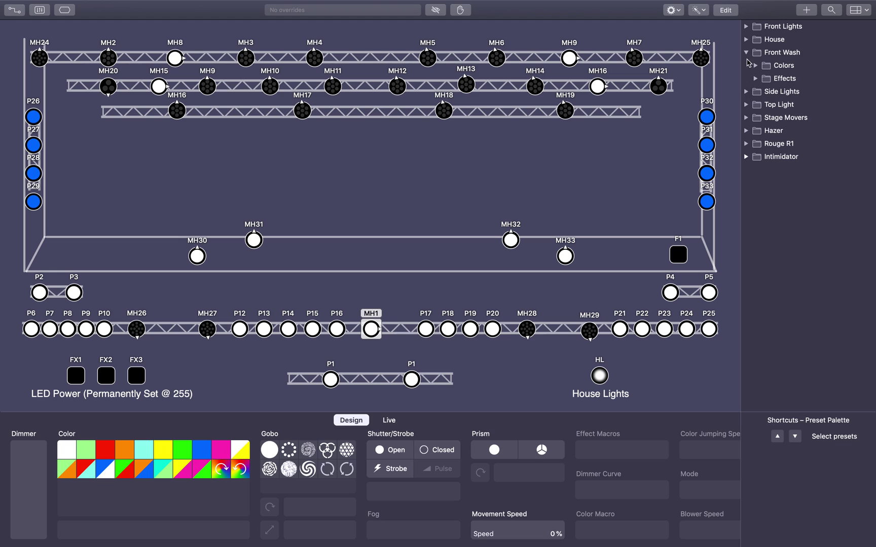
pyautogui.click(746, 53)
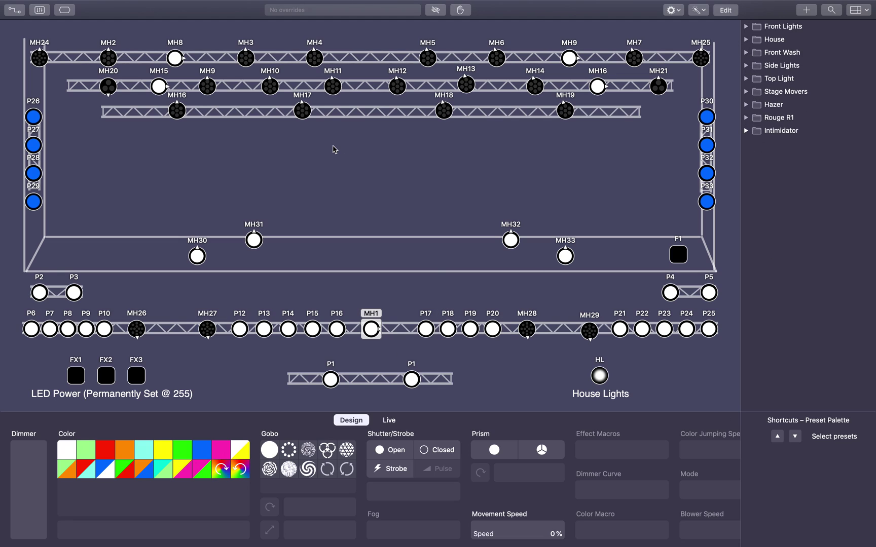
# On the Service Cues live page, run and inspect the Video Announcements and Preaching cues
pyautogui.click(389, 421)
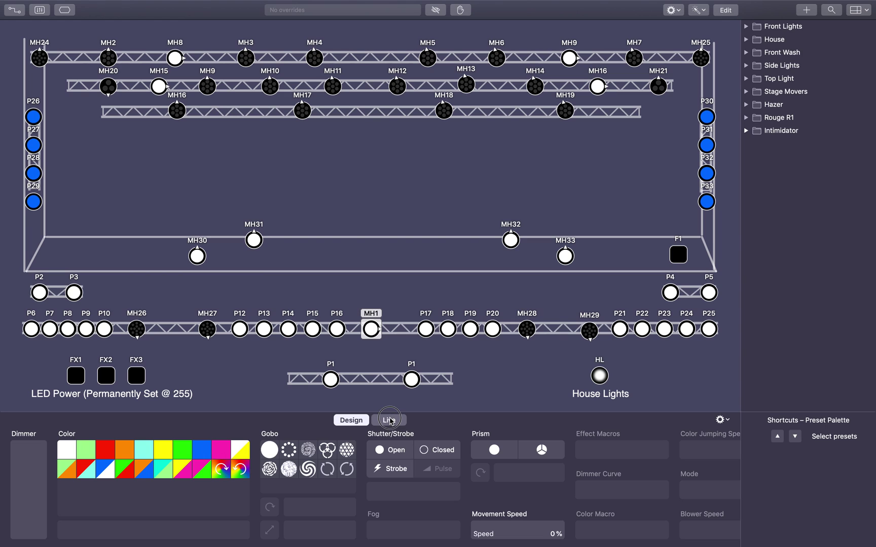
pyautogui.click(401, 421)
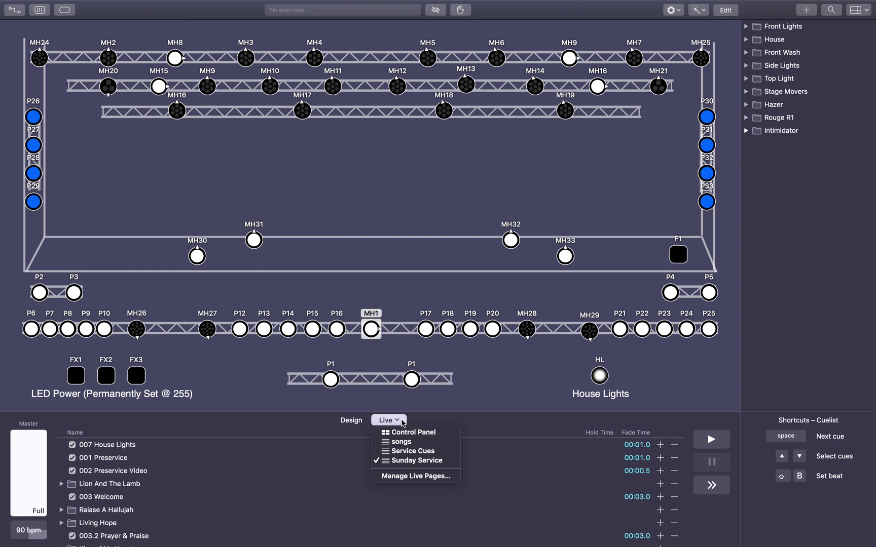
pyautogui.click(406, 453)
pyautogui.doubleClick(304, 497)
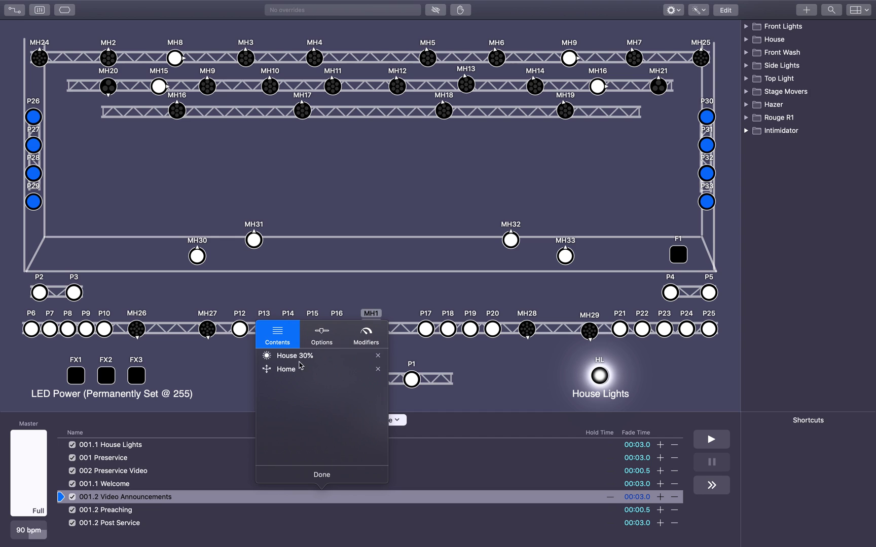
pyautogui.click(314, 476)
pyautogui.doubleClick(350, 511)
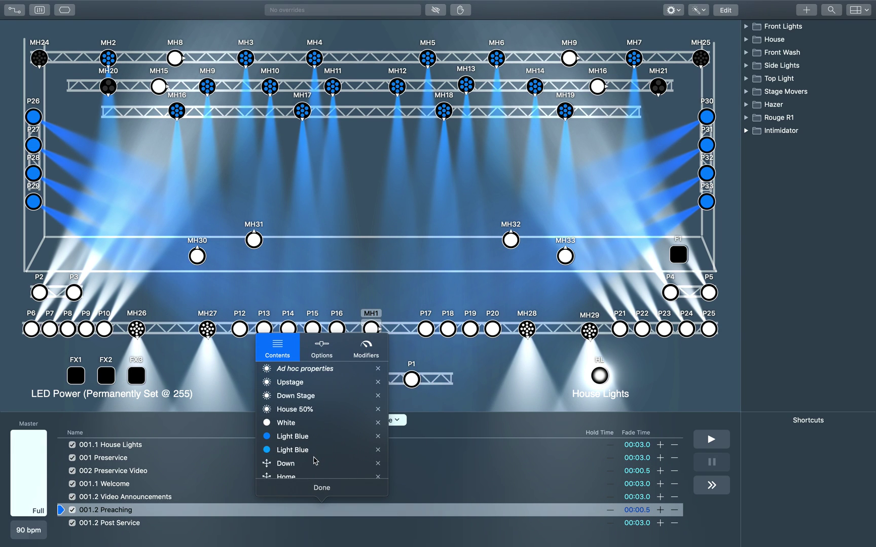
pyautogui.scroll(-2, 291, 436)
pyautogui.scroll(2, 286, 459)
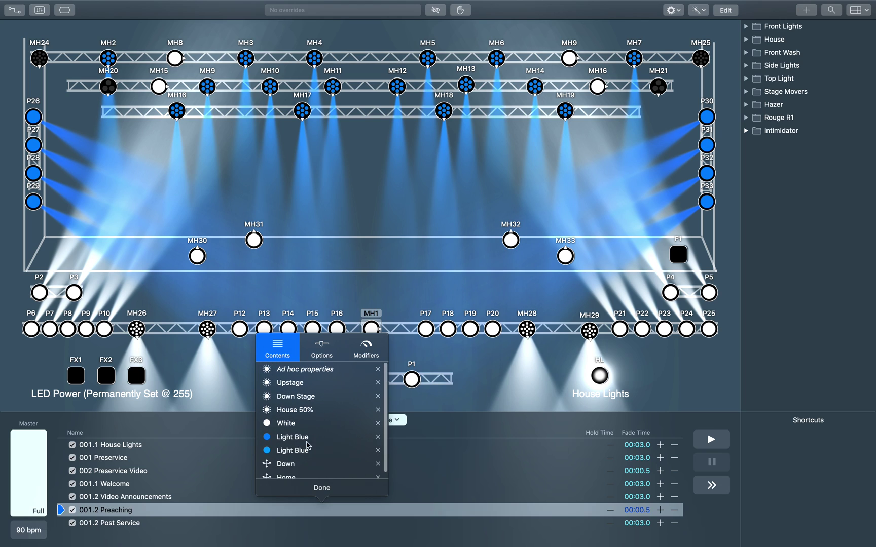
pyautogui.click(328, 486)
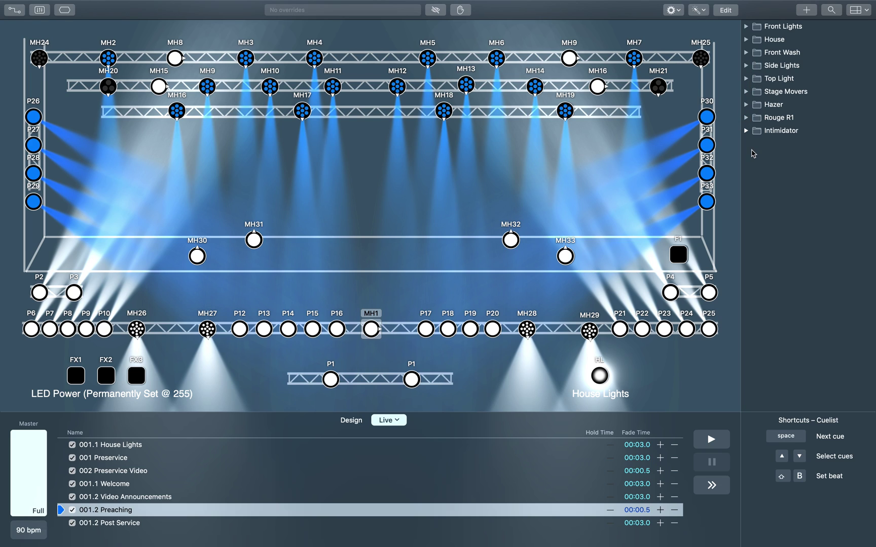
# Select side fixtures P30–P33, stop the running cue, and return to the design controls
pyautogui.click(604, 176)
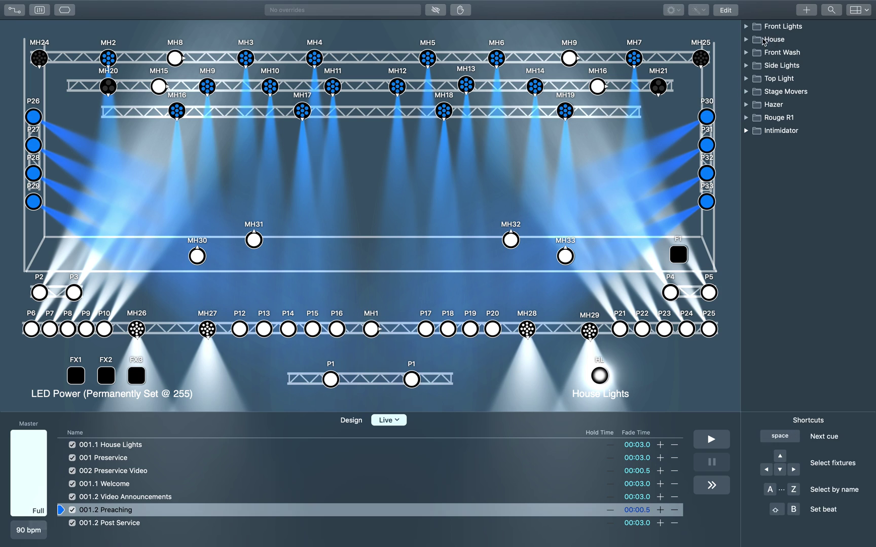
pyautogui.click(746, 39)
pyautogui.click(745, 39)
pyautogui.moveTo(728, 112); pyautogui.dragTo(654, 261)
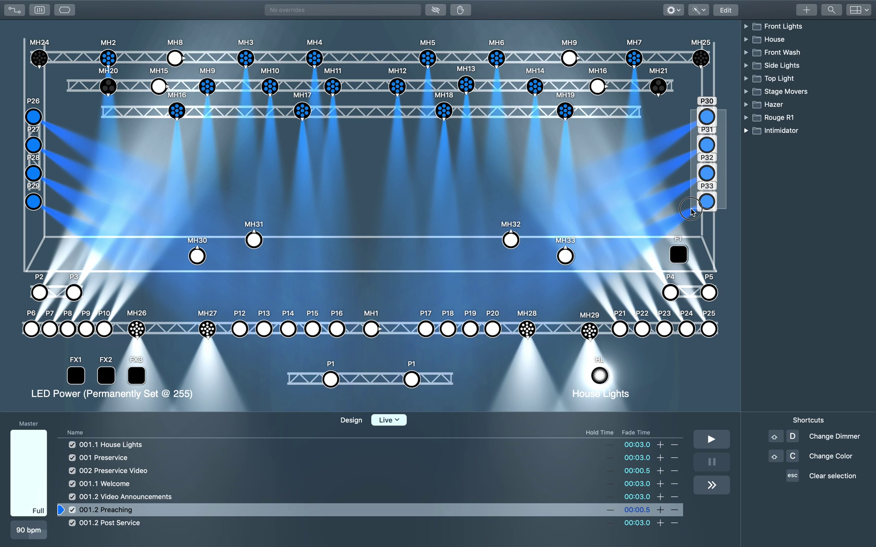
pyautogui.click(799, 175)
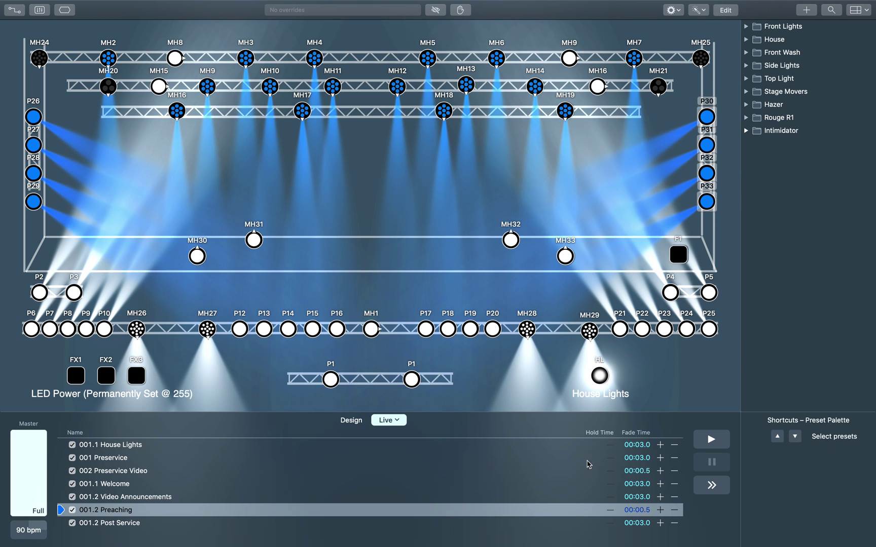
pyautogui.click(714, 441)
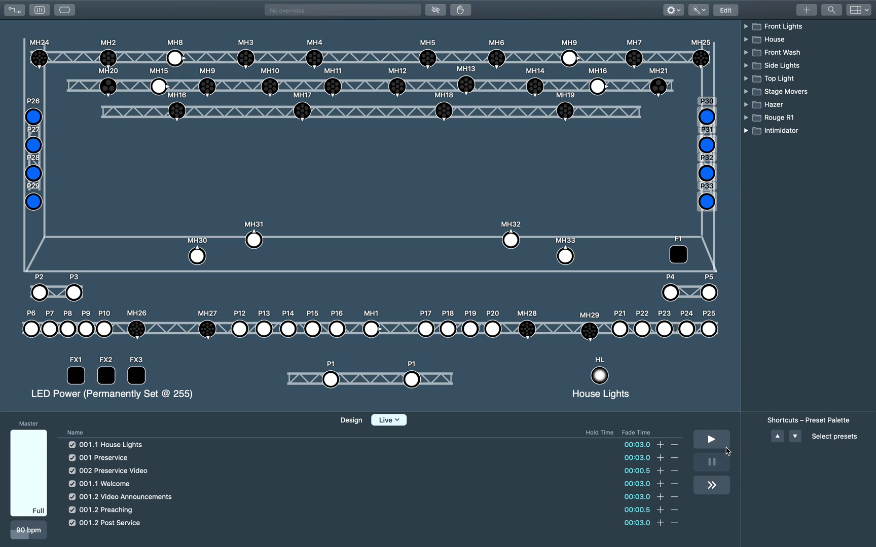
pyautogui.click(351, 420)
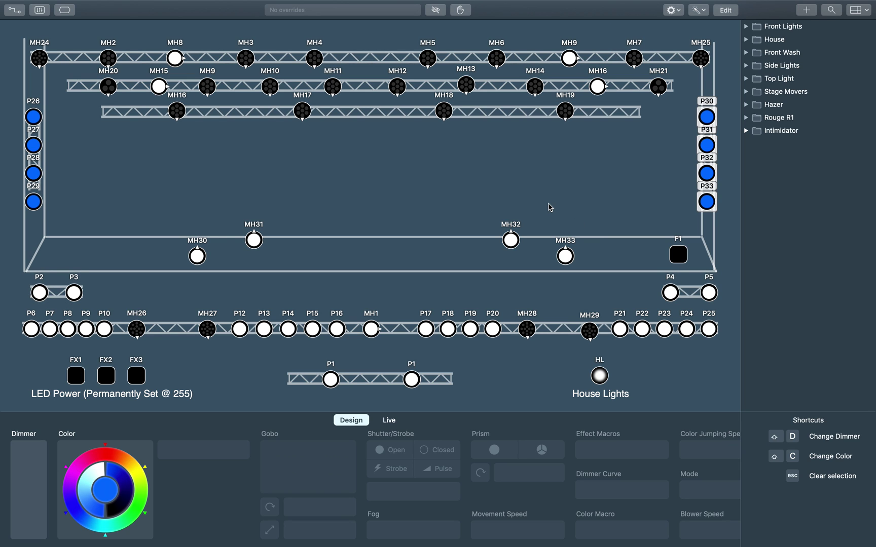
# Preview Cyan, Green, Yellow, Red and Pink Side Lights colours, then deselect and collapse the folders
pyautogui.click(746, 66)
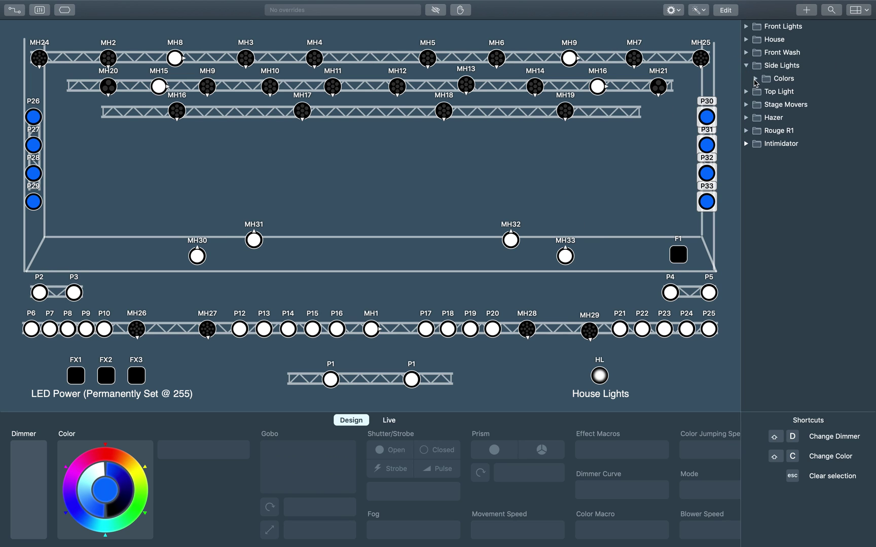
pyautogui.click(755, 79)
pyautogui.click(785, 117)
pyautogui.click(785, 144)
pyautogui.click(786, 169)
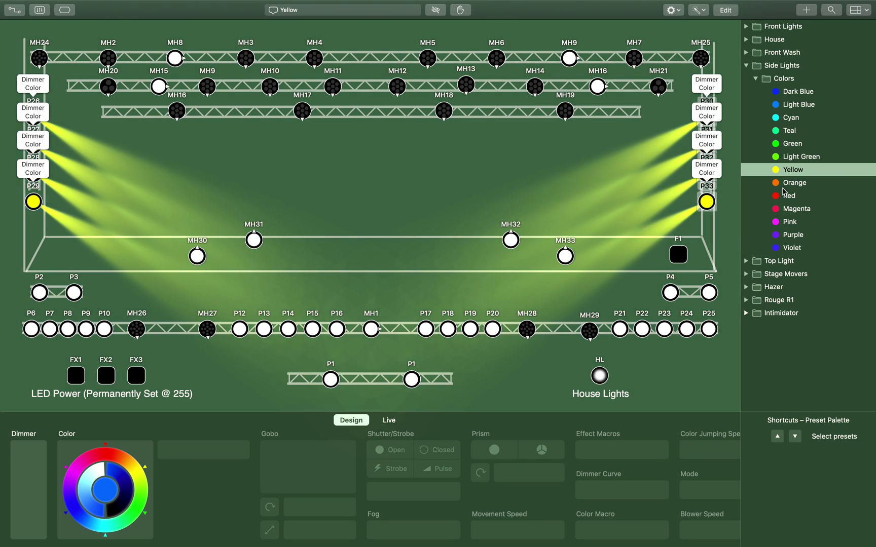
pyautogui.click(785, 195)
pyautogui.click(786, 222)
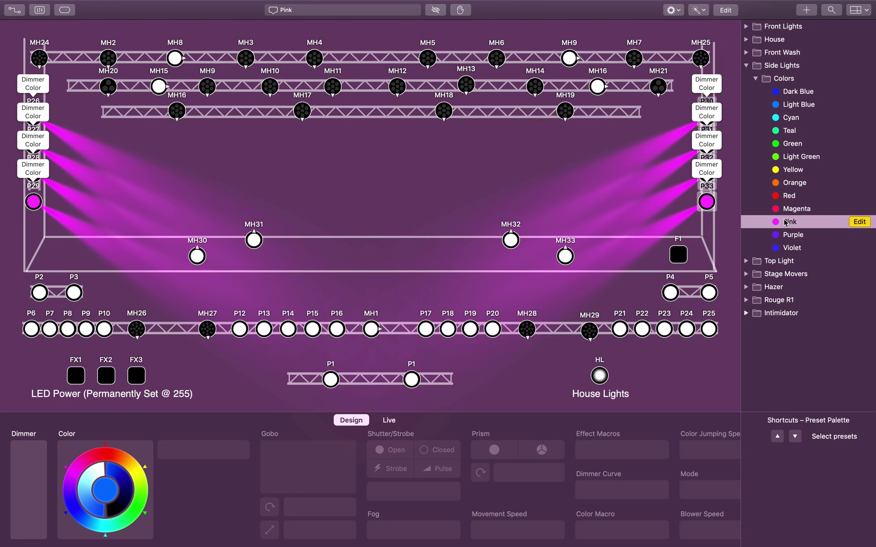
pyautogui.click(487, 190)
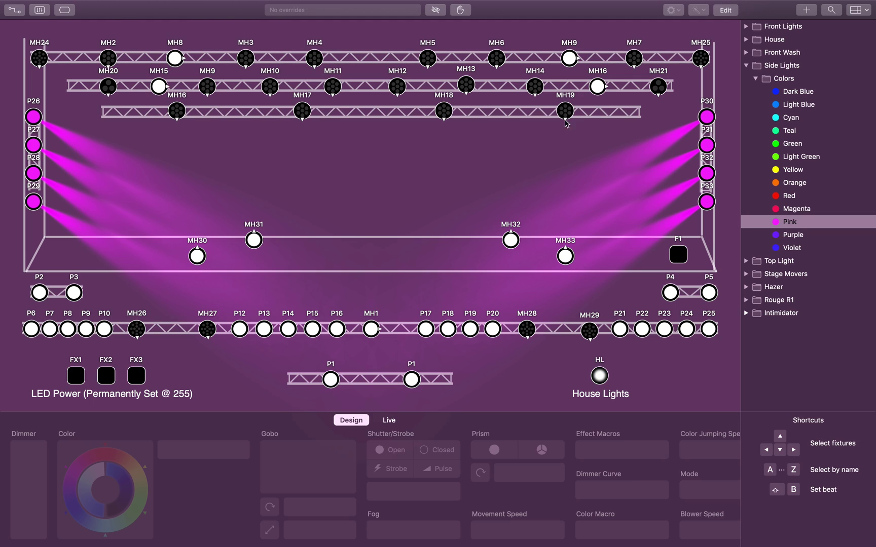
pyautogui.click(756, 80)
pyautogui.click(745, 65)
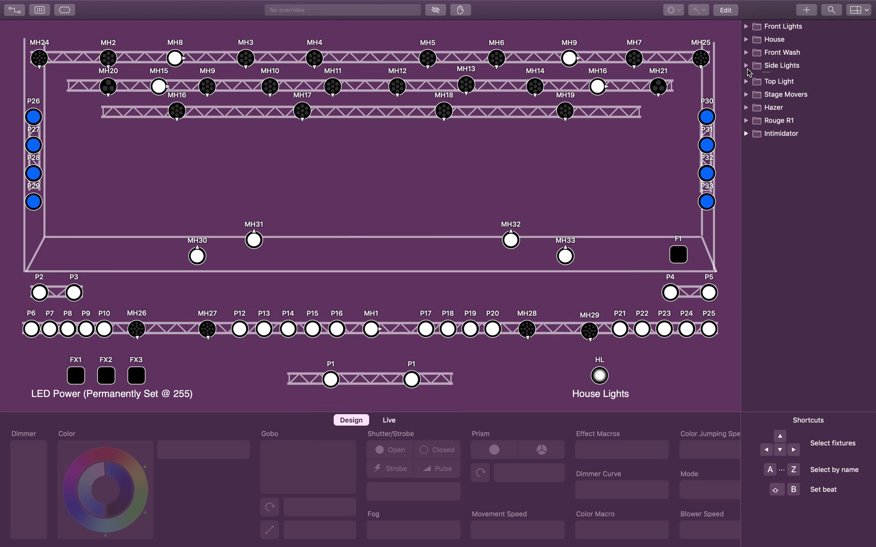